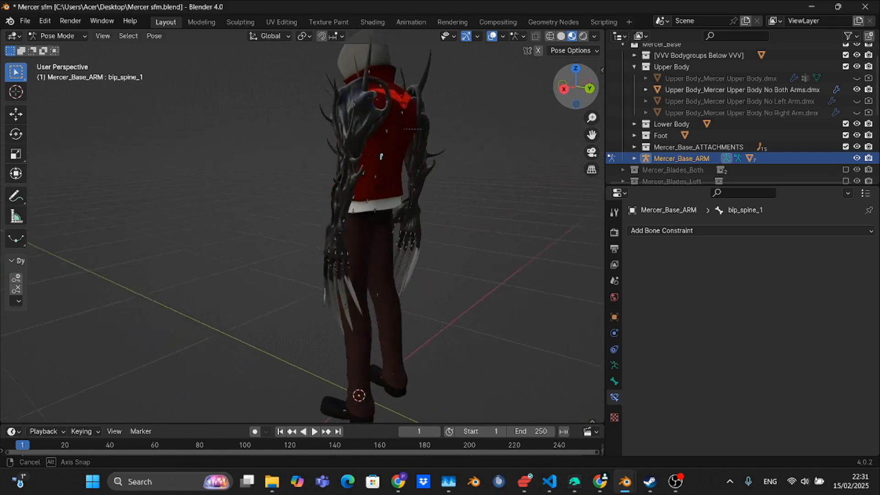
Examine the character's spiked arms, claws and small rig bones from the front, side and back
middle_drag(399, 181, 331, 204)
scroll(331, 204, down, 2)
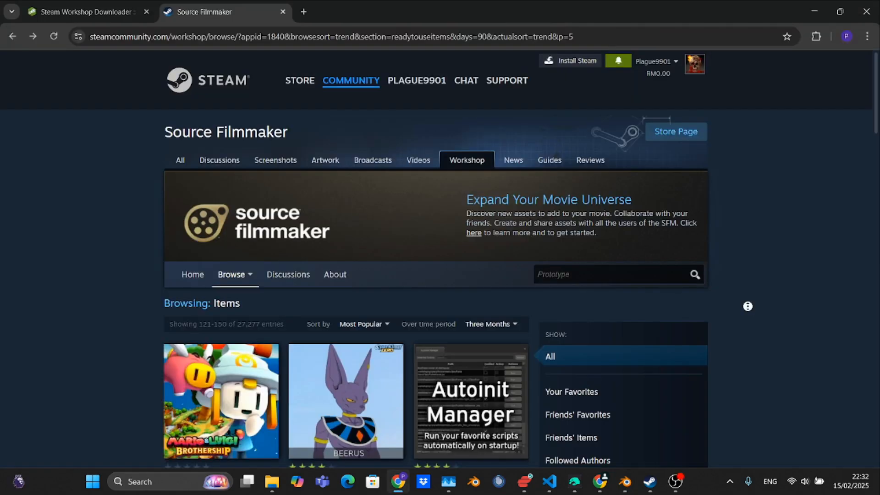
scroll(748, 309, down, 3)
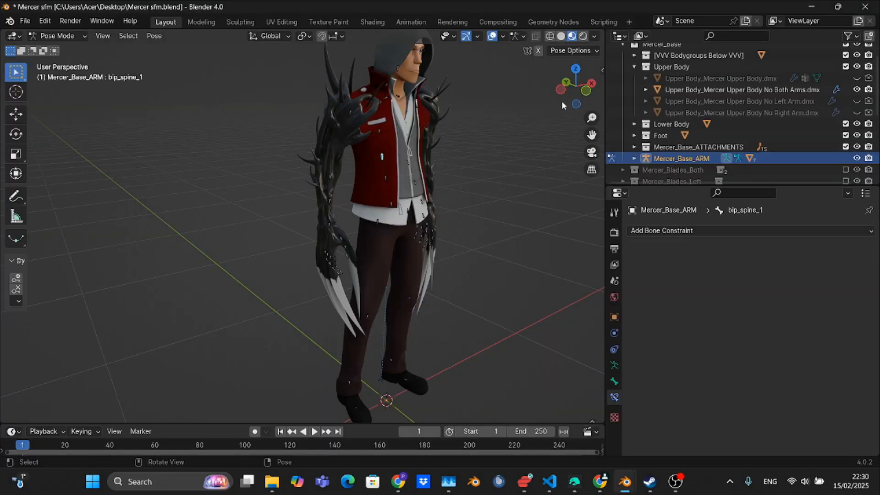
drag(562, 101, 292, 102)
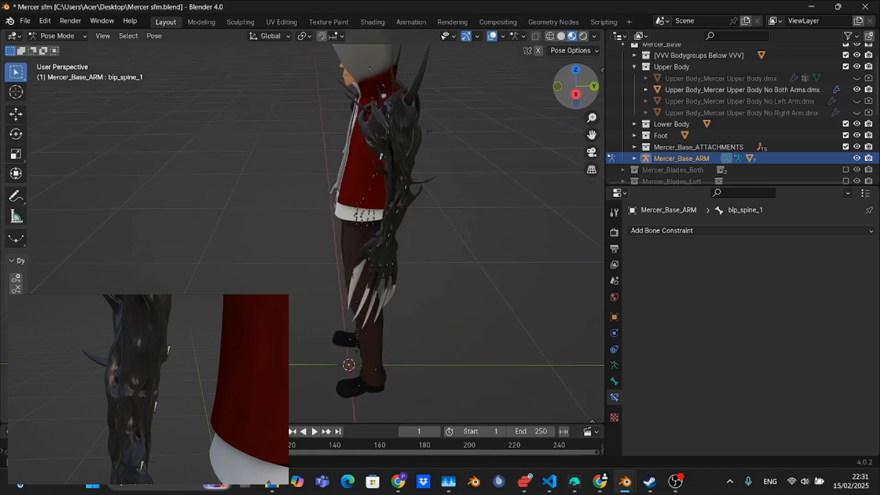
middle_drag(291, 102, 238, 101)
drag(238, 102, 571, 96)
scroll(331, 204, down, 4)
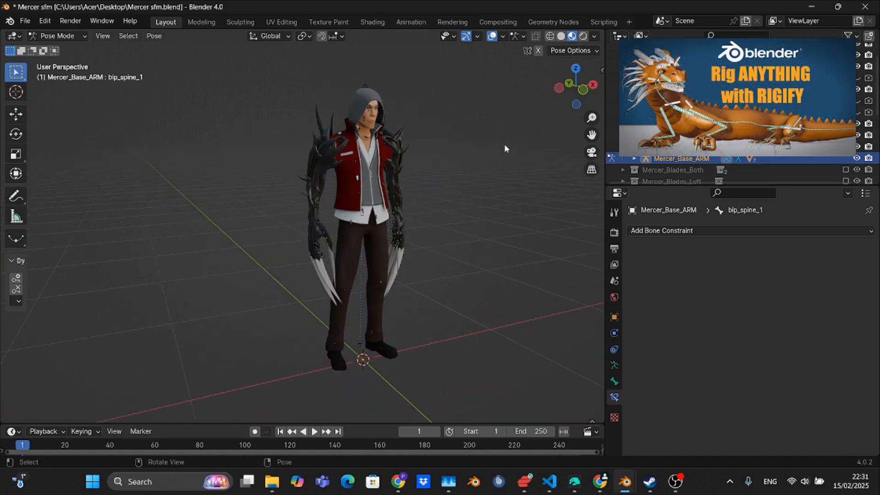
middle_drag(486, 138, 507, 140)
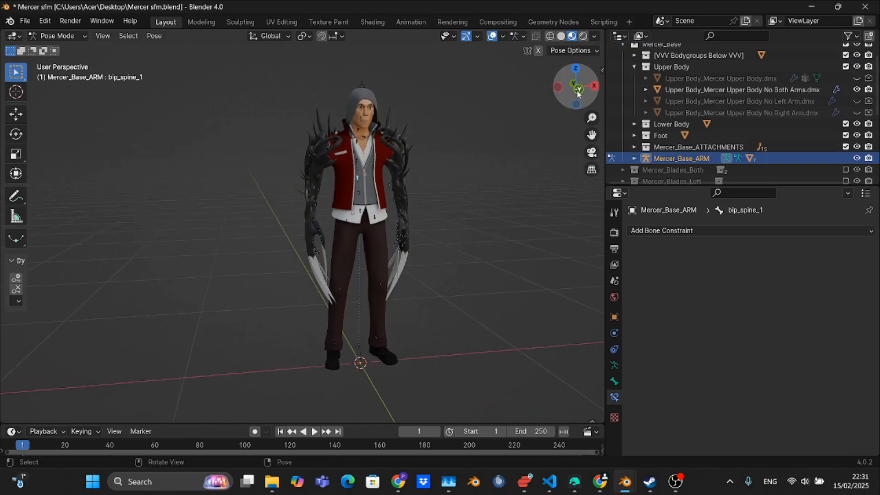
scroll(507, 140, up, 3)
drag(574, 95, 263, 100)
middle_drag(262, 100, 331, 205)
scroll(331, 205, up, 1)
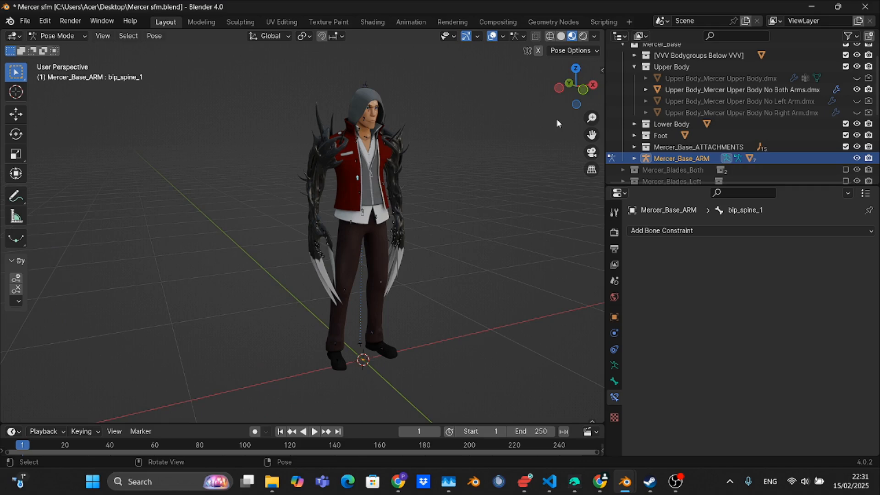
drag(571, 93, 531, 97)
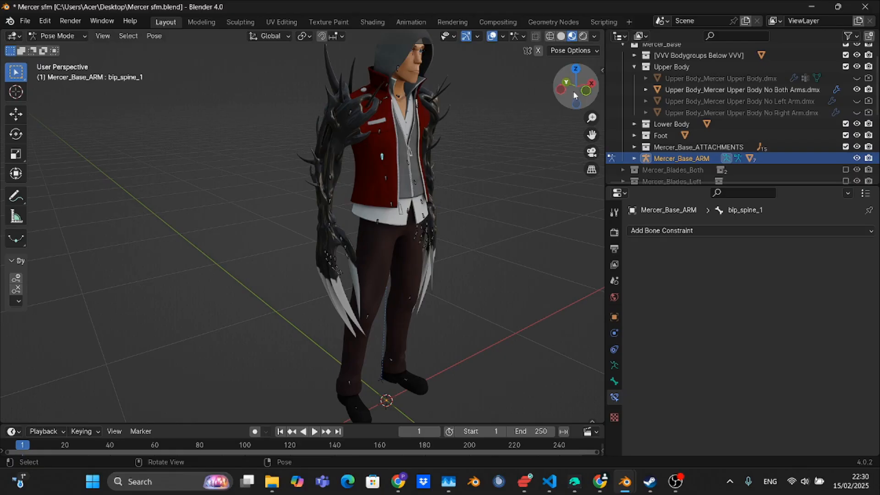
drag(574, 95, 456, 98)
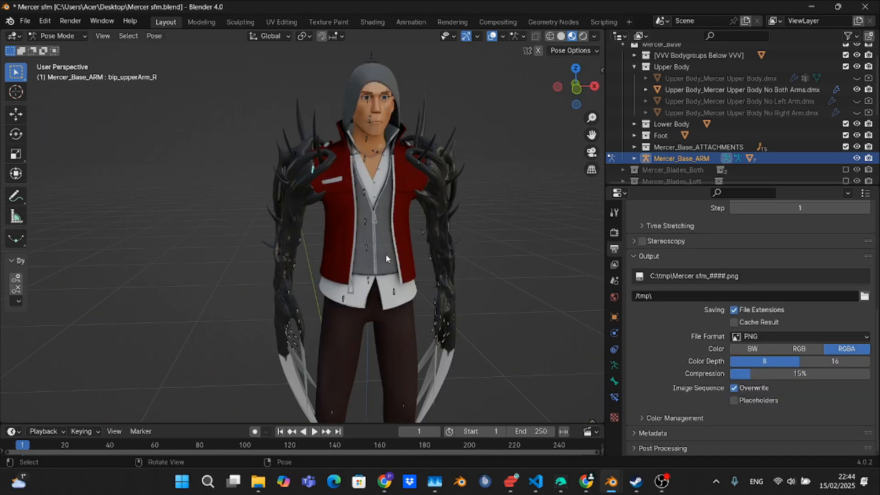
Inspect the disconnected bones around the character's right shoulder, chest and head up close
scroll(386, 254, up, 6)
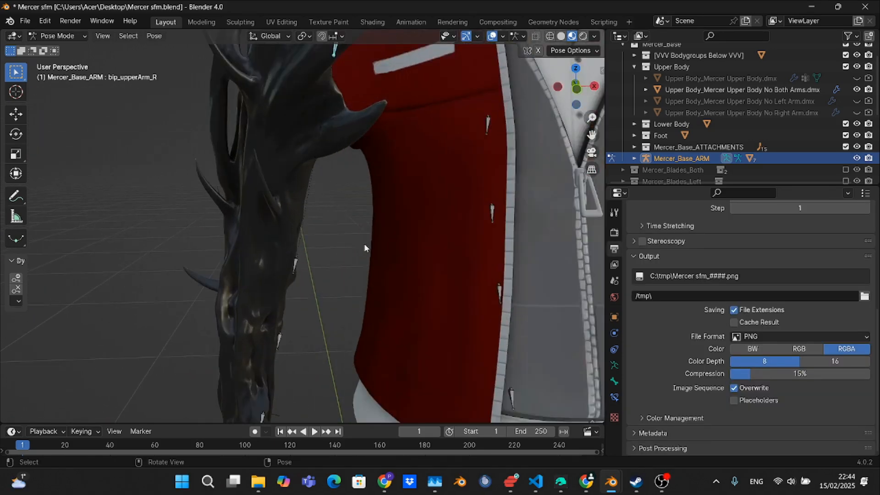
scroll(366, 247, down, 3)
drag(592, 135, 613, 247)
scroll(383, 176, up, 2)
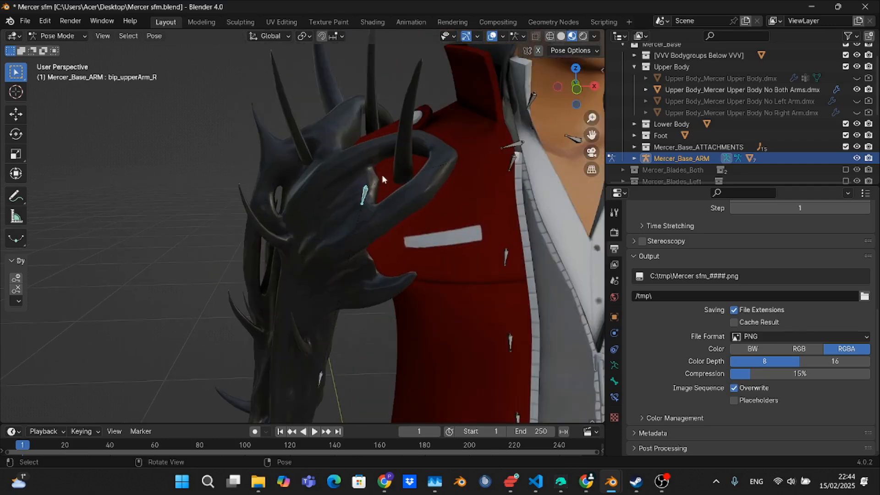
click(505, 250)
drag(592, 135, 421, 286)
drag(585, 98, 593, 243)
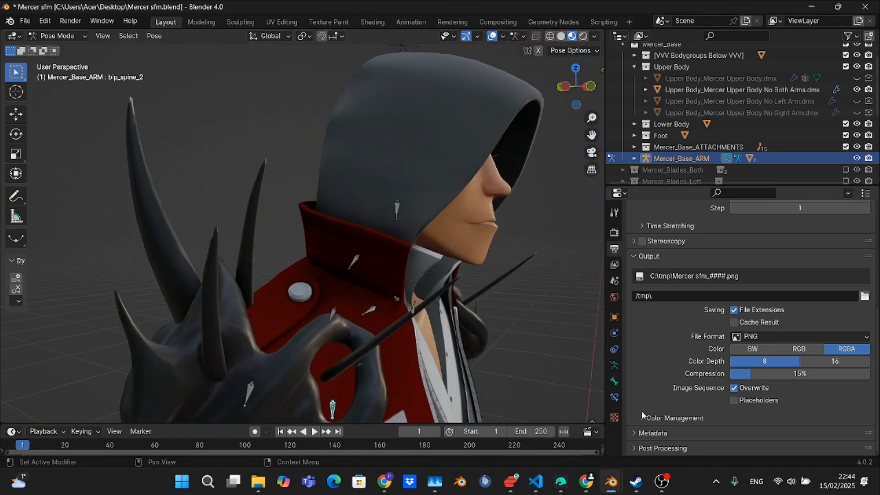
mouse_move(665, 487)
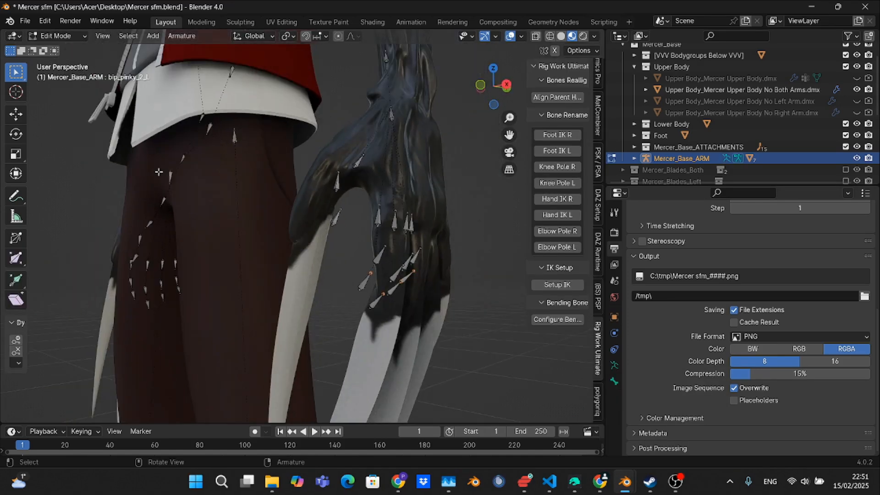
Move the tips of the left hand's fingertip bones down toward the base of the claws
click(16, 116)
drag(494, 87, 536, 87)
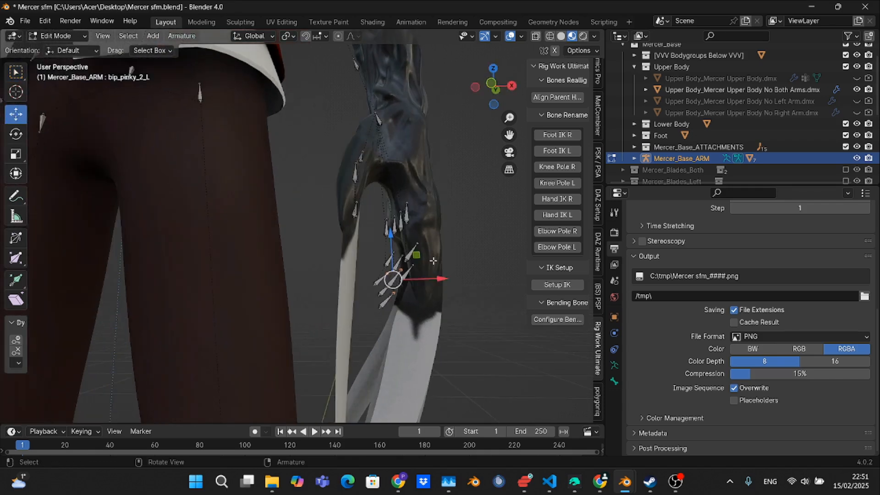
drag(427, 260, 400, 306)
drag(494, 87, 446, 87)
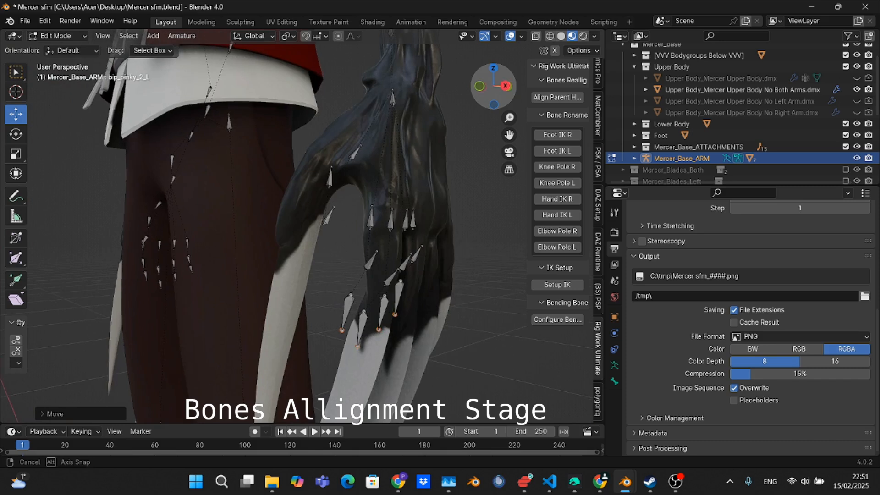
Align the parent bones in the left index, middle, ring and pinky chains to their child bones
click(349, 307)
click(567, 100)
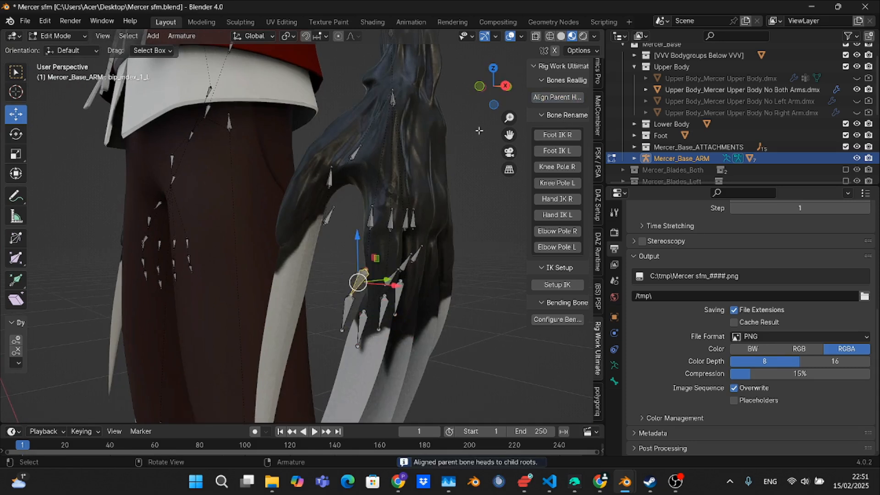
drag(493, 103, 477, 116)
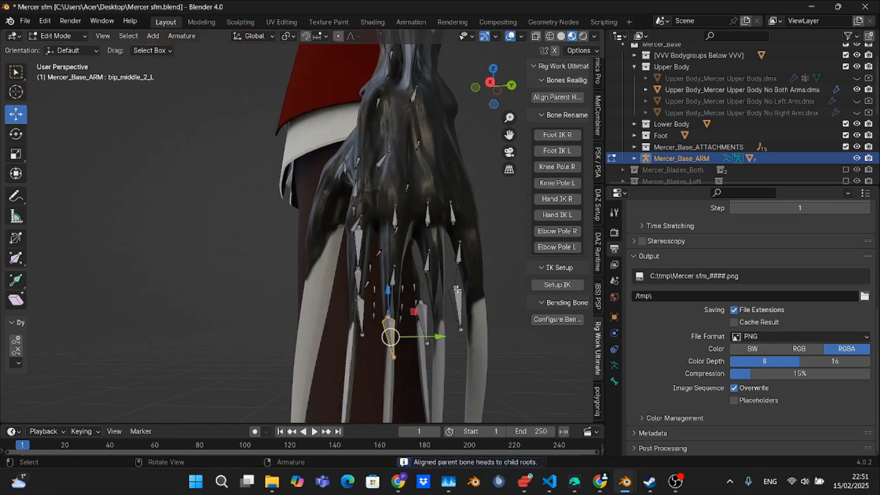
click(561, 99)
click(393, 298)
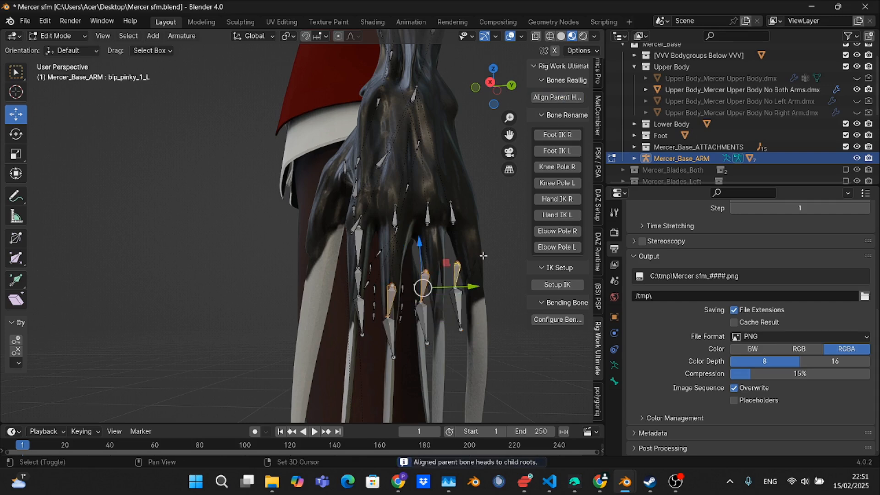
scroll(489, 136, down, 2)
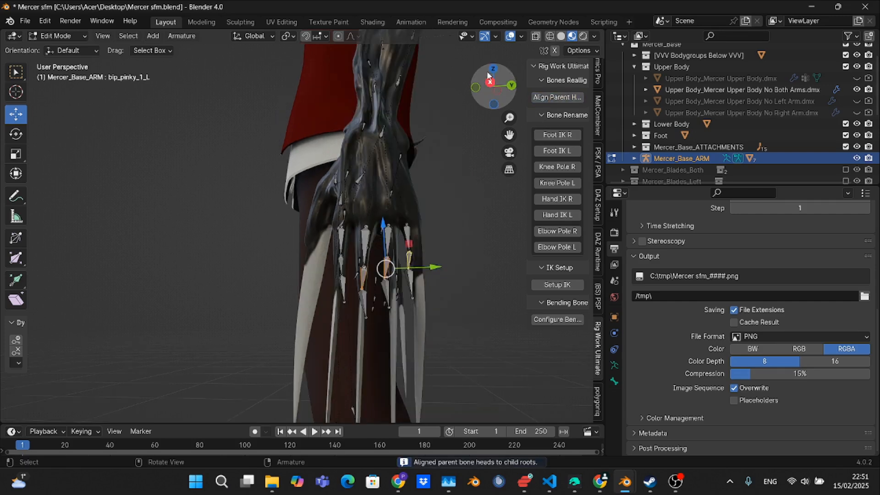
Extend the left thumb's end bone down the thumb claw and align its parent thumb bones to their child bones
drag(489, 76, 544, 86)
scroll(368, 197, up, 2)
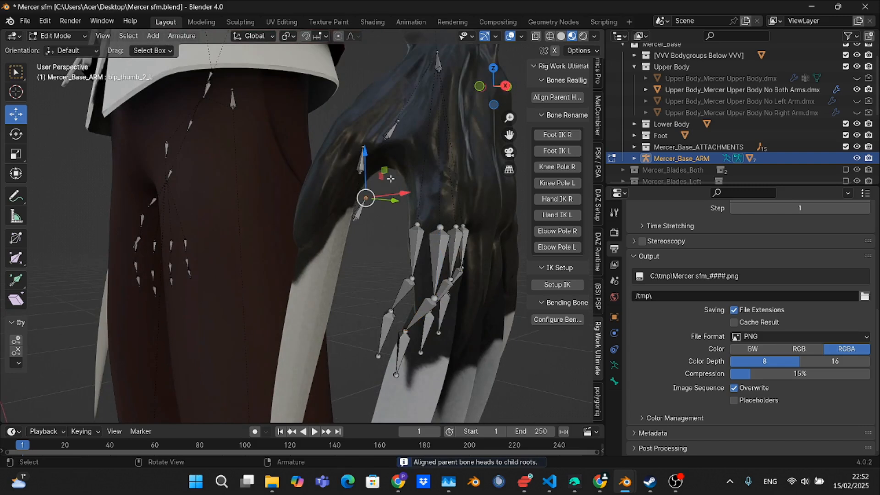
drag(510, 99, 442, 152)
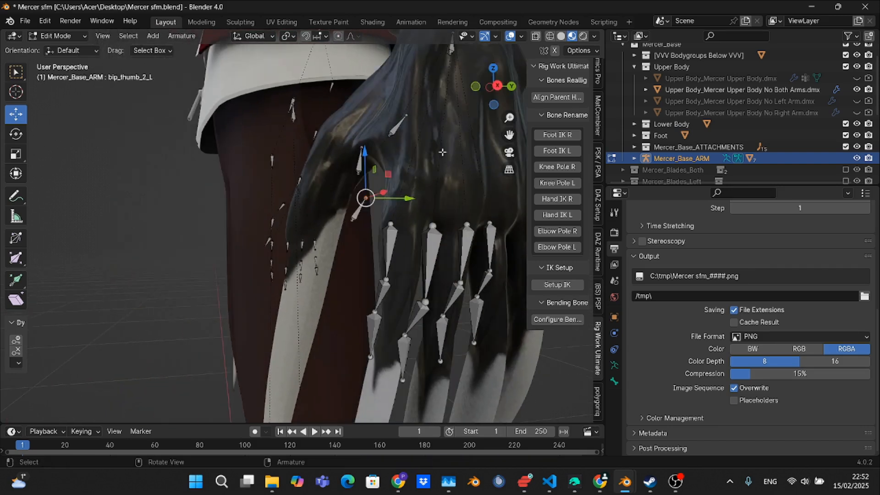
drag(391, 179, 370, 247)
click(557, 97)
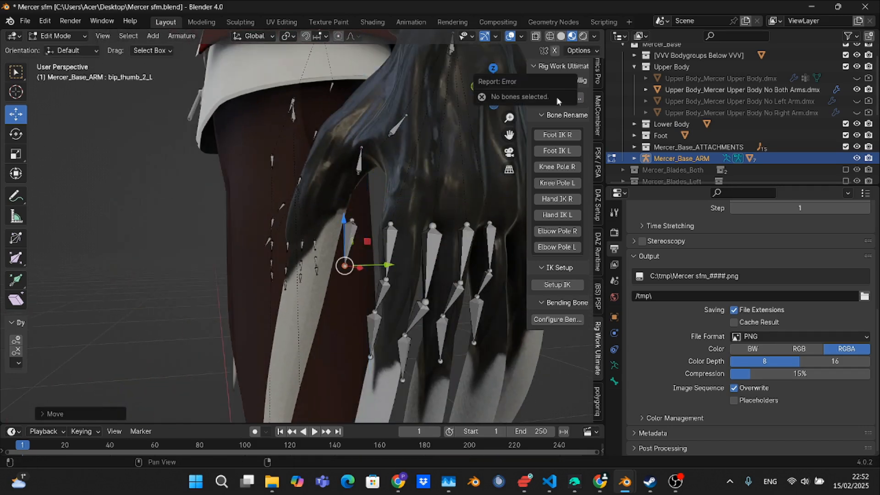
key(ctrl+z)
click(553, 98)
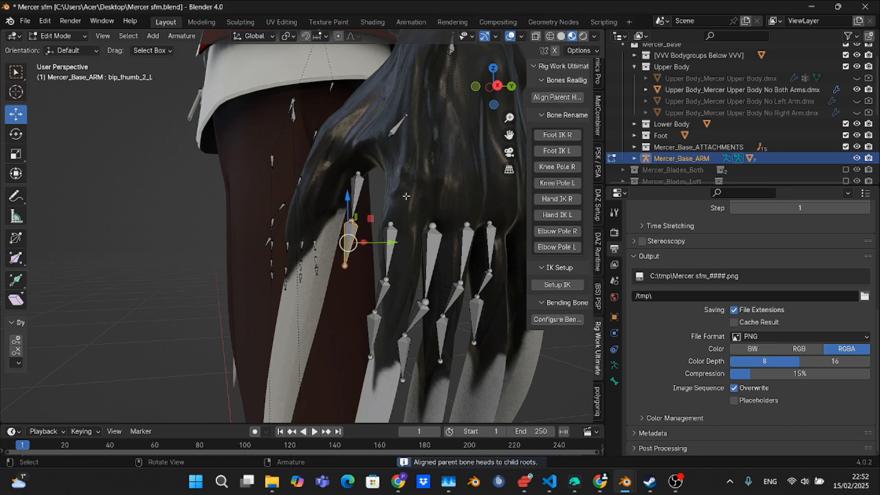
scroll(497, 161, down, 2)
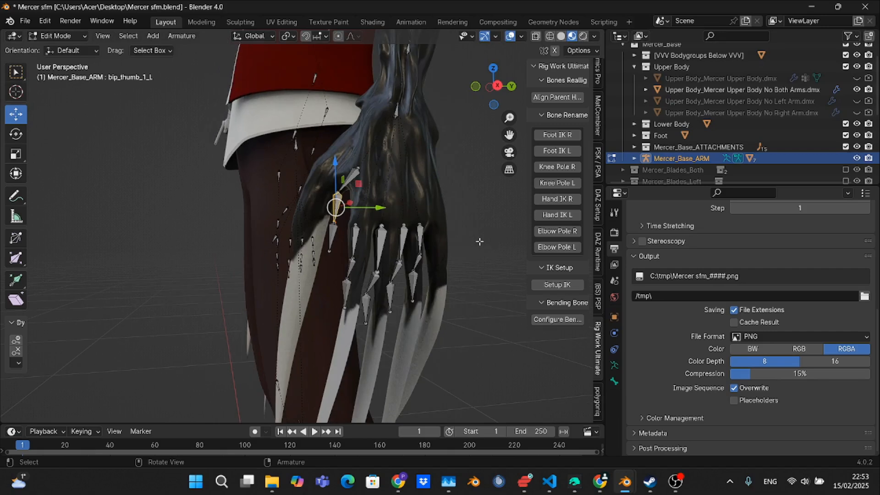
Reposition the left hand bone at the wrist and align the left lower arm bone to it
drag(501, 87, 442, 100)
drag(388, 78, 364, 156)
click(391, 136)
scroll(391, 135, down, 2)
drag(485, 78, 615, 88)
drag(377, 127, 392, 125)
click(565, 98)
scroll(468, 132, down, 5)
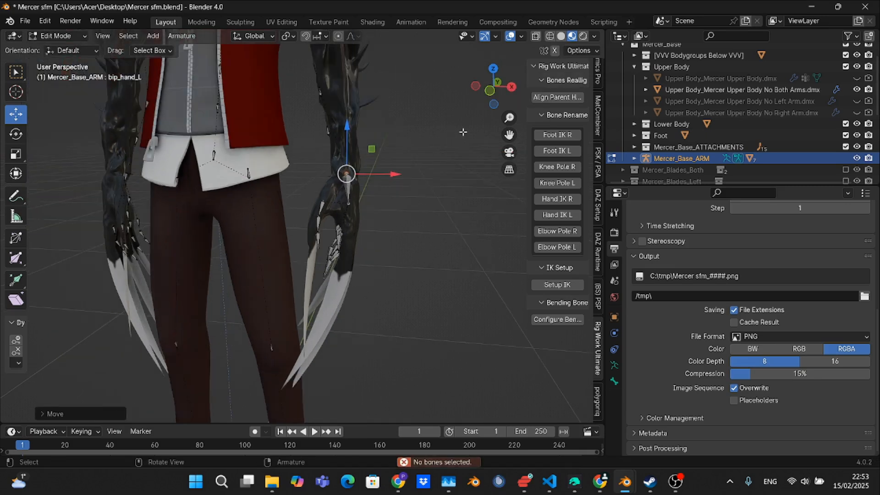
scroll(467, 132, up, 5)
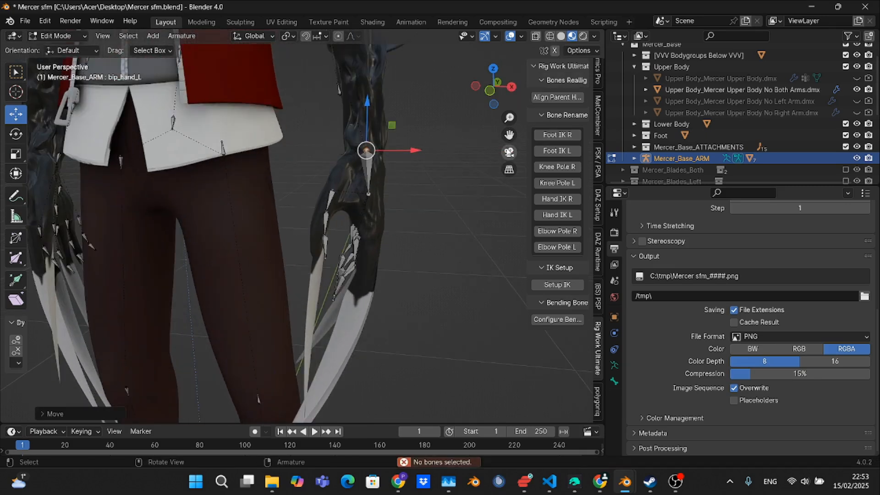
shift+middle_drag(368, 172, 368, 205)
click(561, 98)
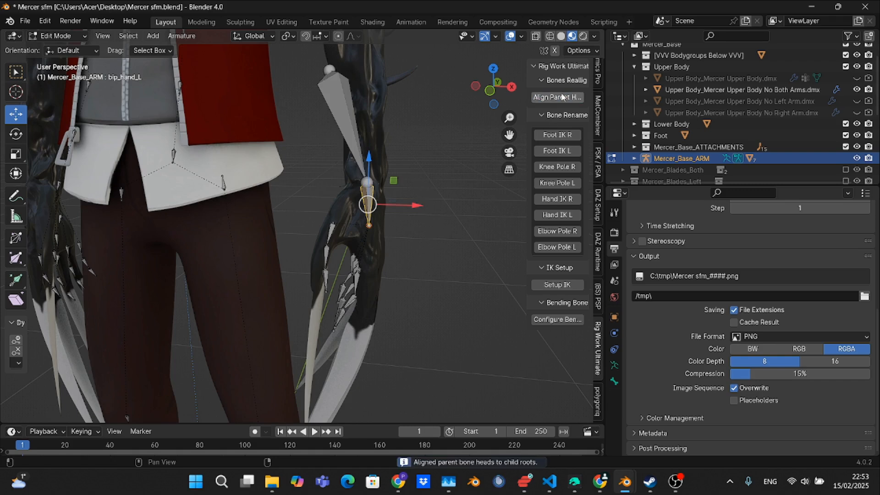
Move the root of the left lower arm bone outward into the elbow and align the upper arm bone to it
shift+middle_drag(337, 80, 381, 151)
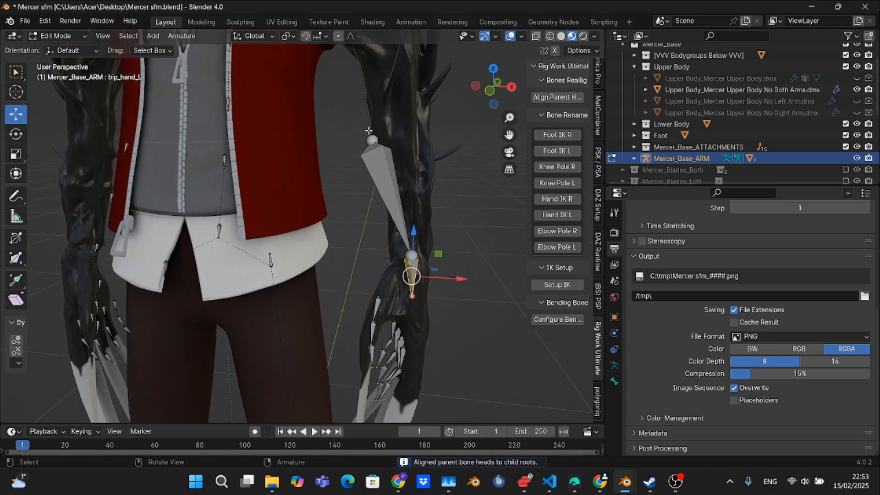
drag(392, 116, 418, 113)
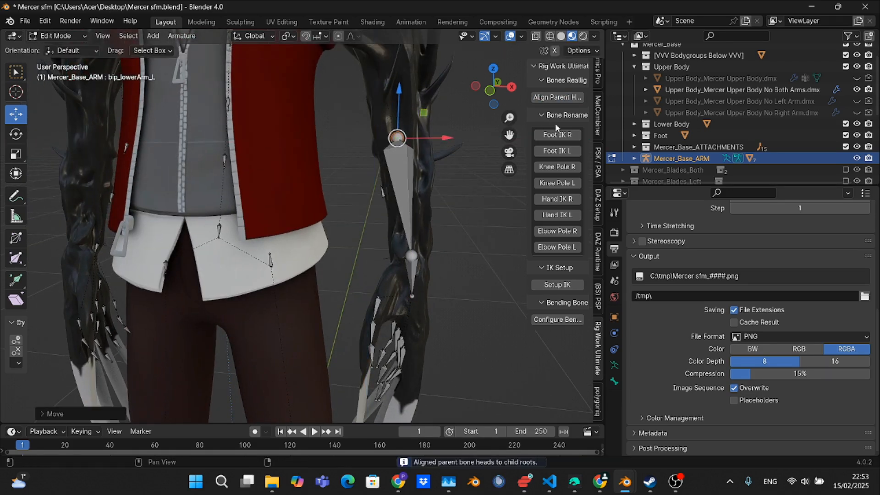
click(399, 176)
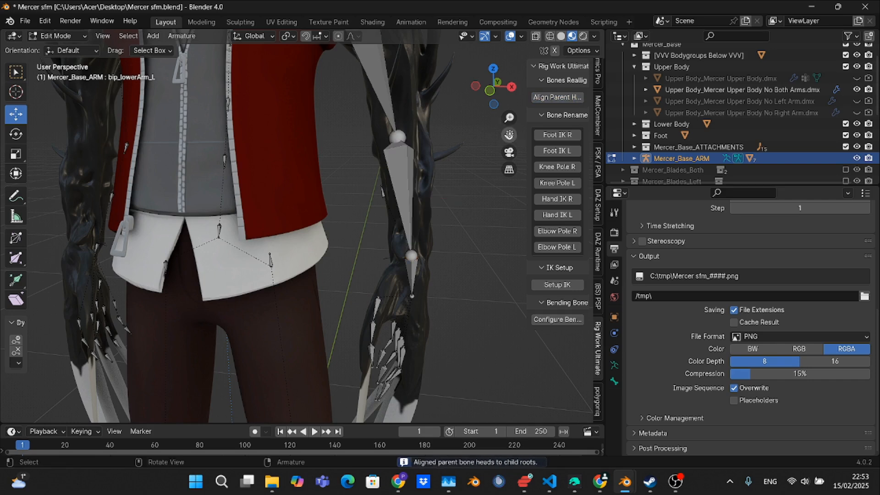
Align the parent bone of the left upper arm to the upper arm bone's root
drag(508, 135, 535, 278)
click(388, 145)
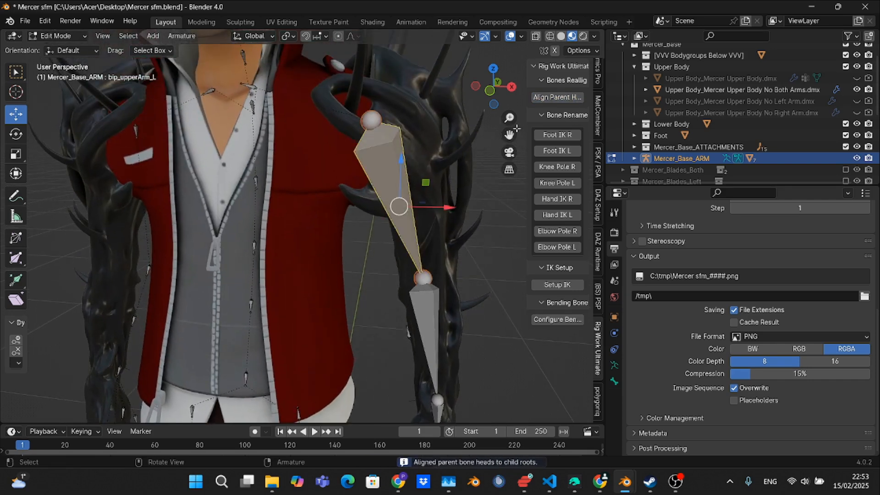
click(552, 100)
Extend the tips of both toe bones forward inside the shoes
drag(509, 135, 573, 0)
drag(493, 86, 494, 90)
scroll(490, 159, down, 4)
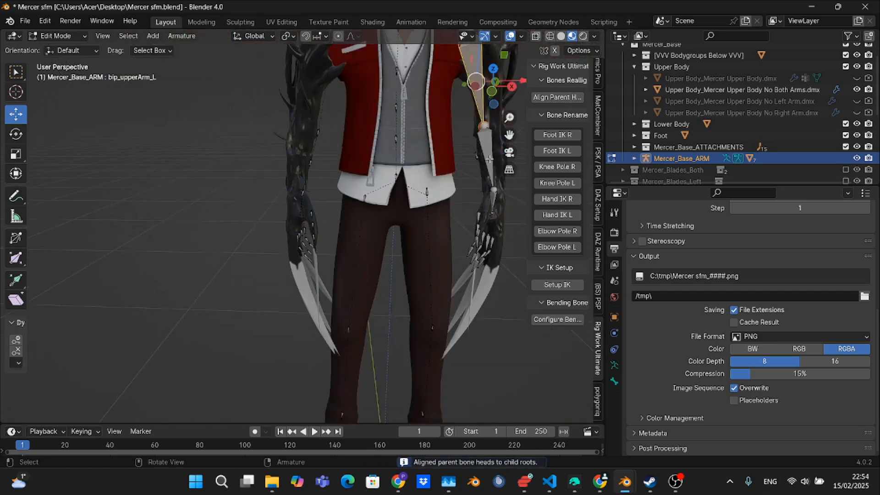
drag(510, 136, 477, 1)
drag(493, 87, 385, 89)
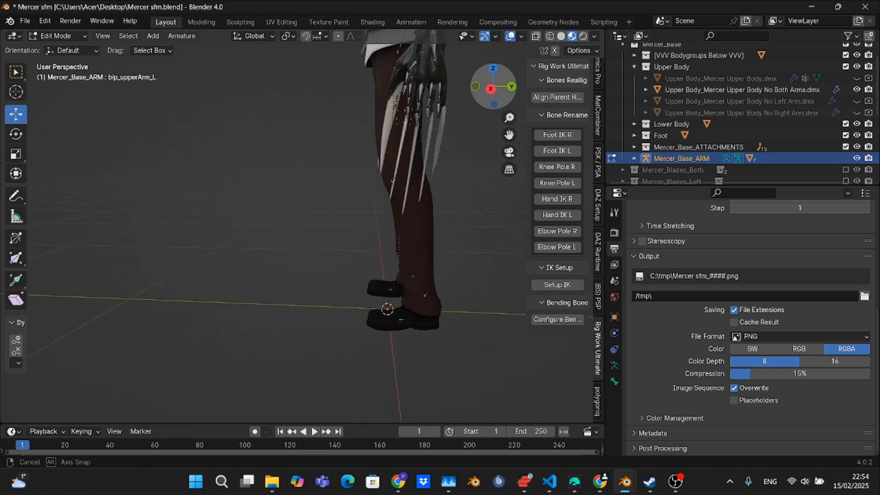
scroll(436, 371, up, 3)
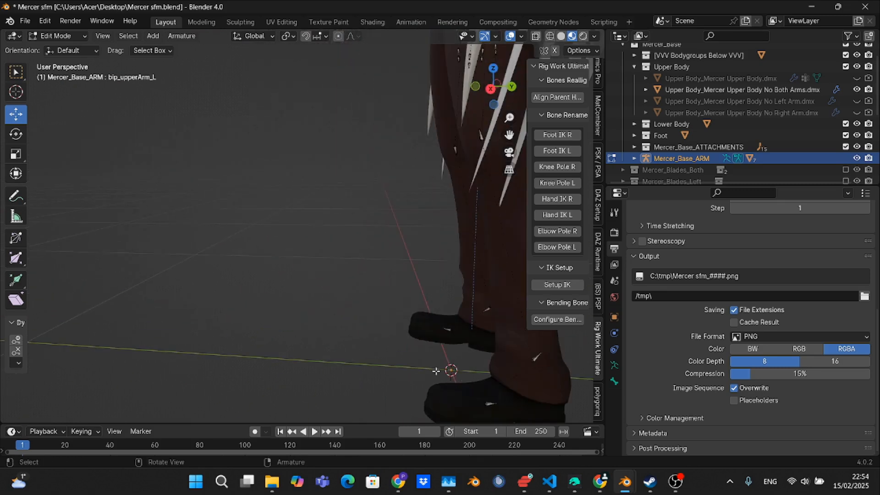
drag(519, 375, 476, 388)
click(444, 330)
drag(469, 306, 460, 307)
Align both foot bones to the roots of the left and right toe bones
drag(406, 300, 483, 453)
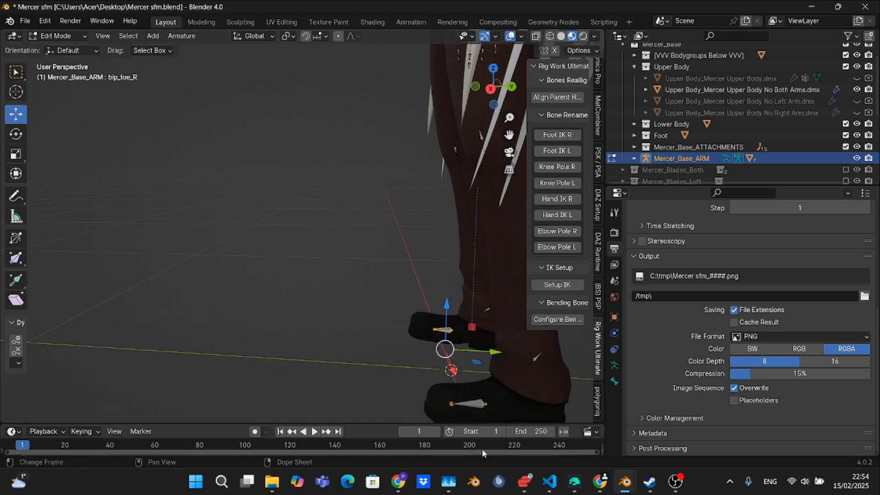
shift+click(480, 404)
click(557, 97)
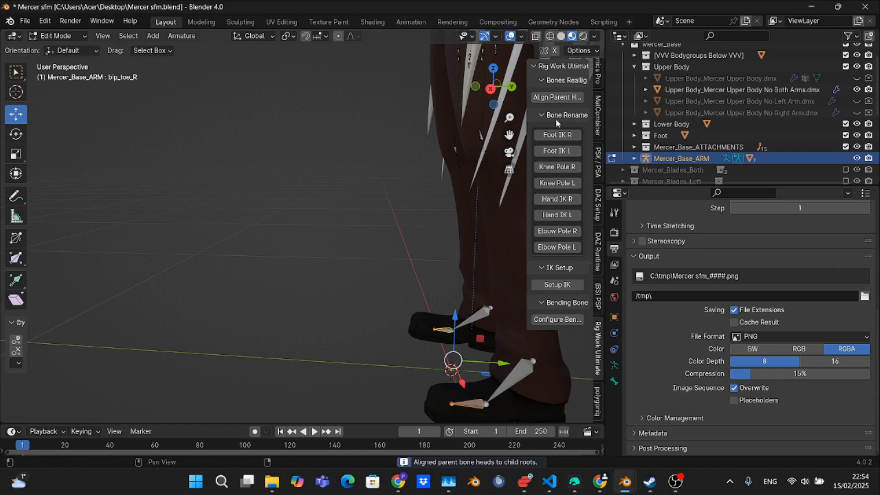
Align both knee bones to the foot bones' roots and both hip bones to the knee bones' roots
drag(537, 399, 455, 309)
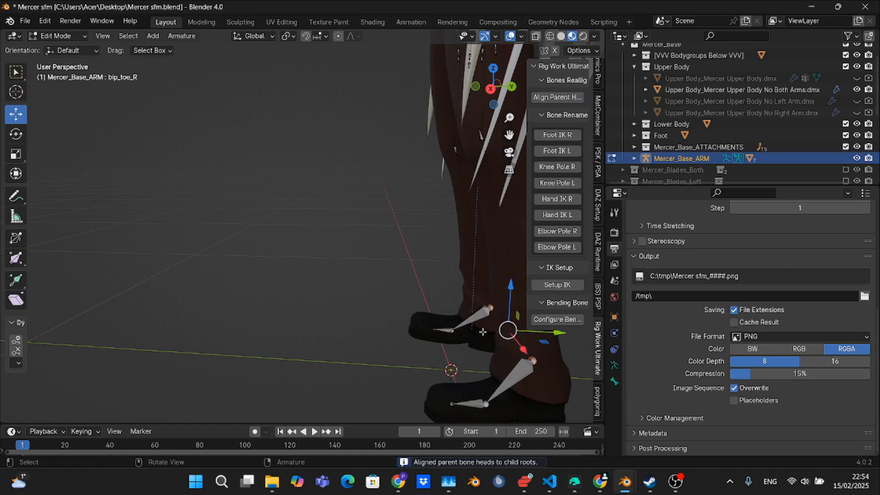
click(553, 98)
scroll(504, 192, down, 2)
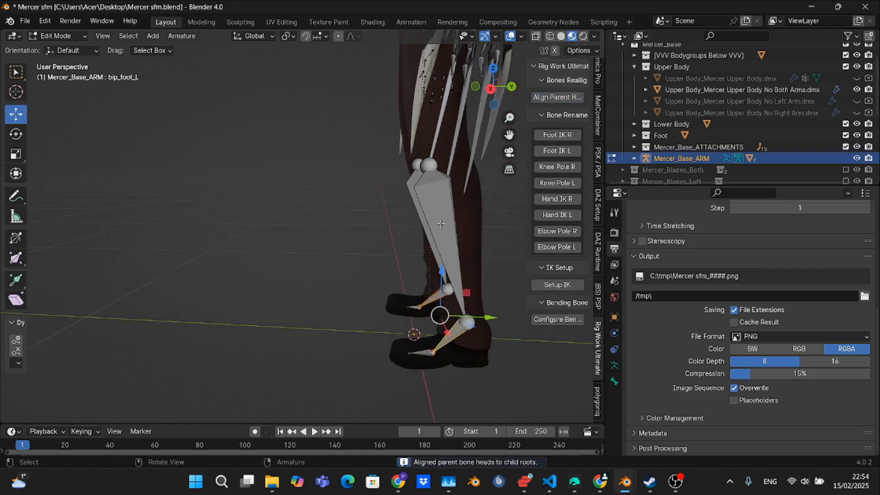
click(441, 224)
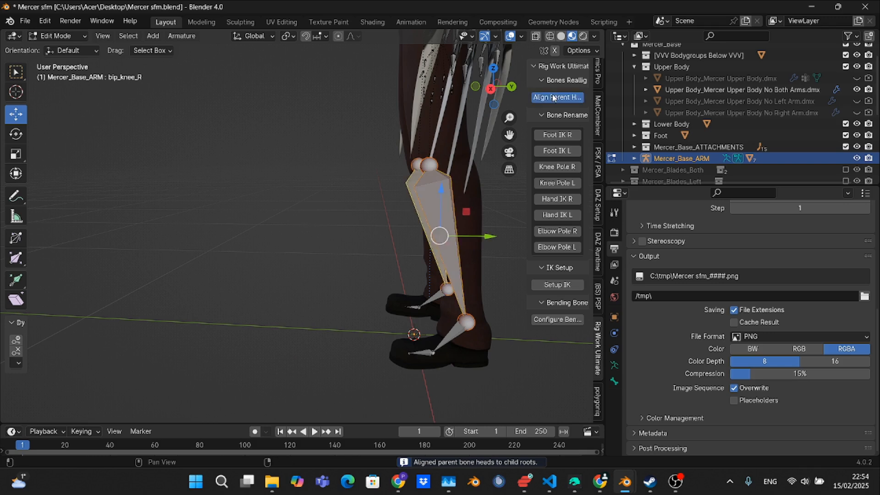
drag(494, 87, 463, 92)
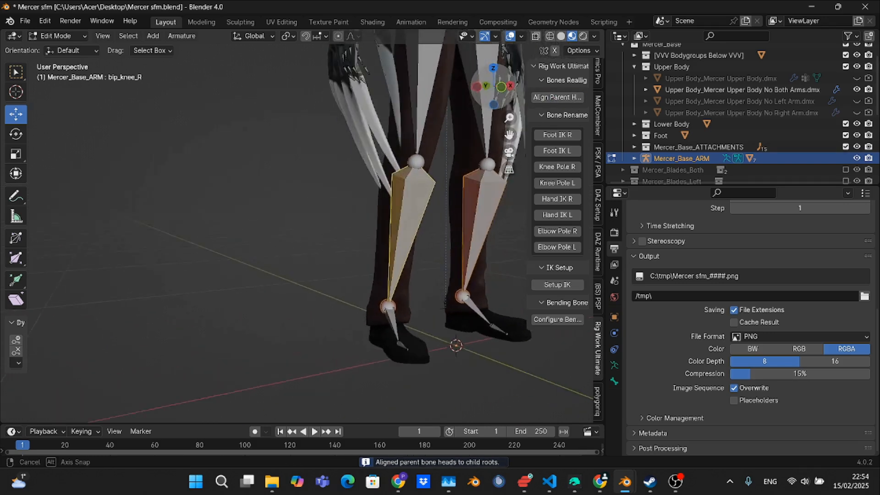
Align the spine bones into one connected chain from the pelvis up through the uppermost spine bone
drag(512, 138, 445, 379)
drag(504, 94, 487, 102)
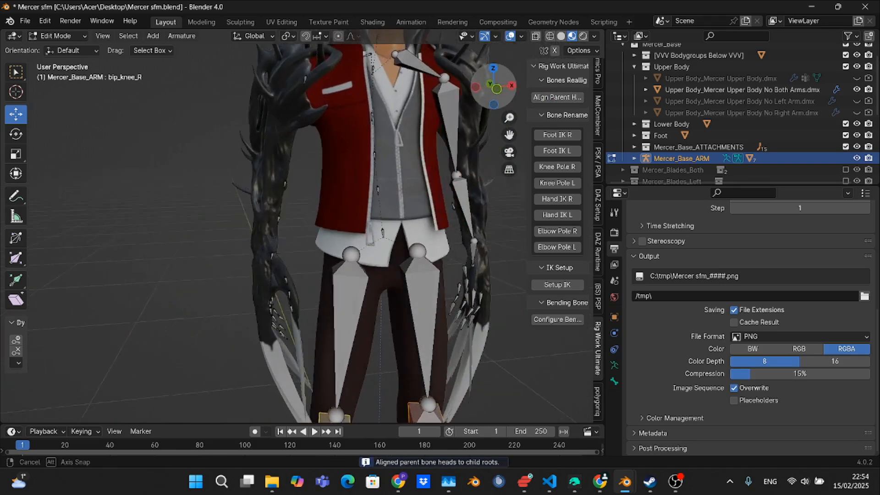
scroll(411, 189, up, 2)
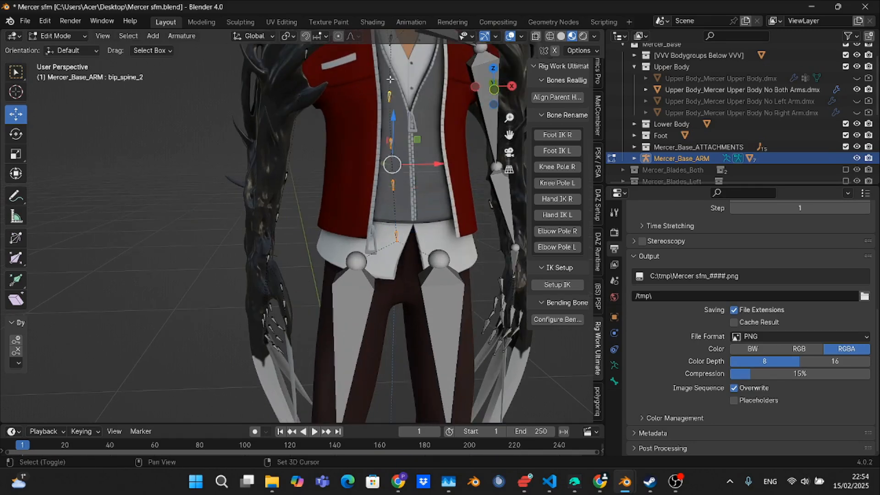
drag(510, 134, 502, 206)
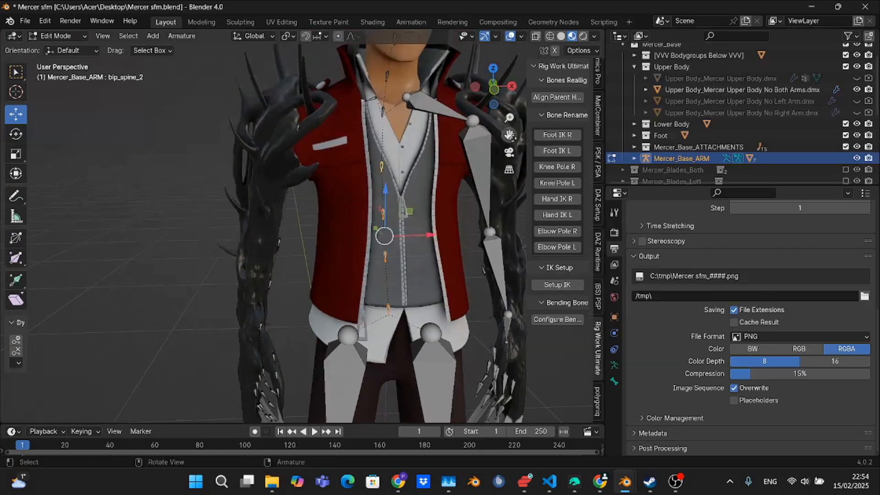
click(560, 96)
scroll(453, 157, up, 4)
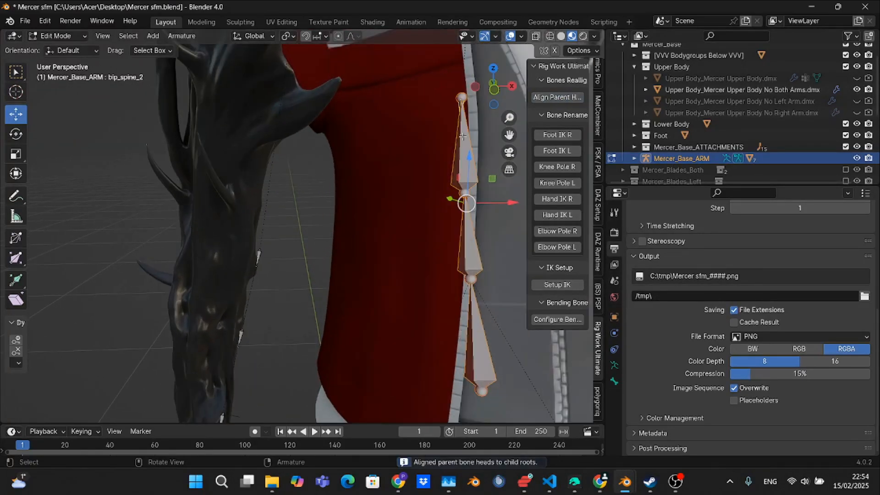
scroll(457, 120, down, 4)
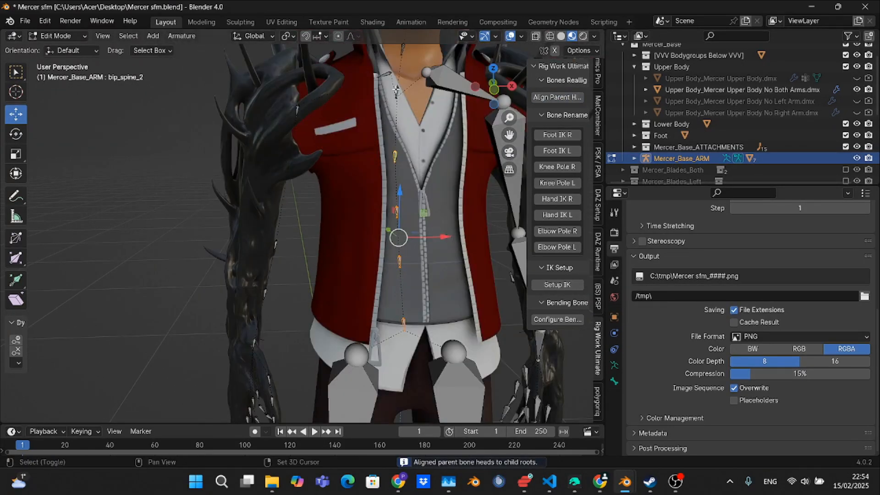
click(559, 100)
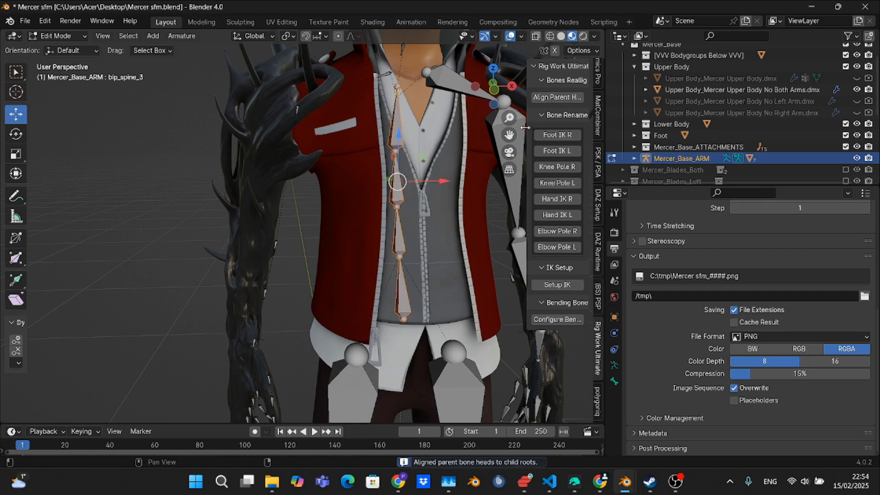
scroll(431, 162, down, 4)
scroll(424, 166, up, 4)
scroll(422, 167, down, 1)
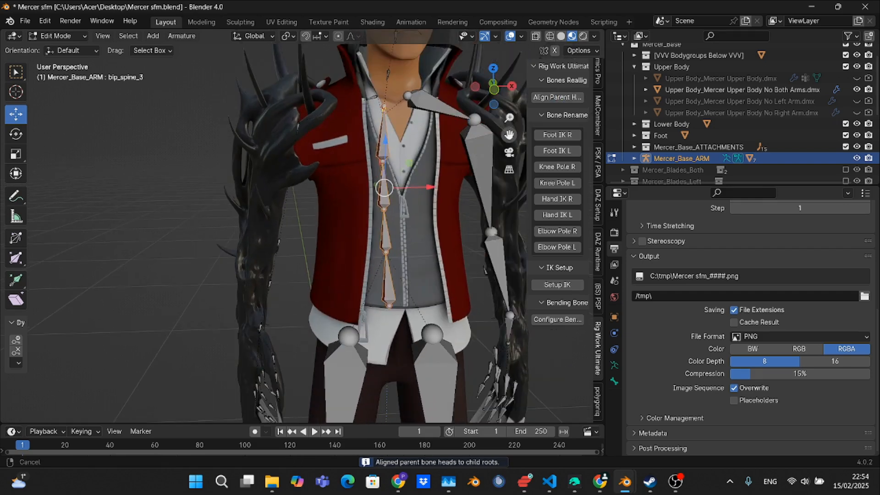
Select all thumb and finger bones of the right hand and try aligning their parent bones to them
drag(509, 135, 601, 1)
scroll(384, 269, up, 4)
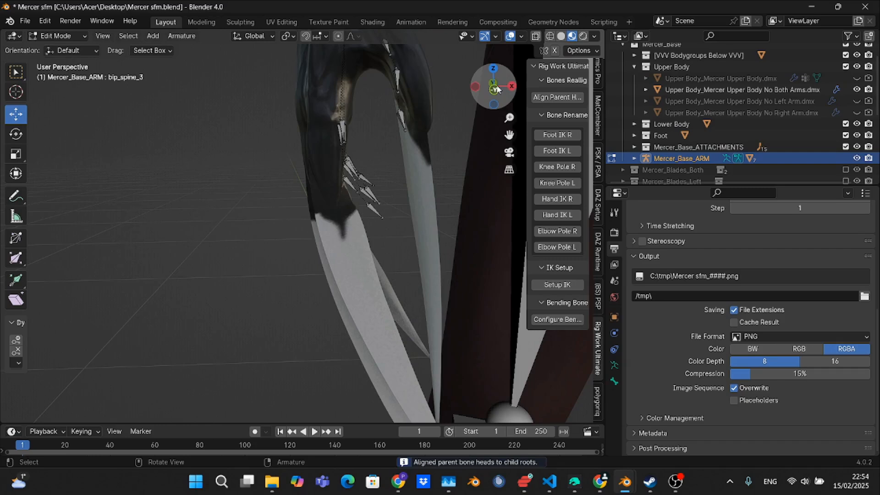
mouse_move(497, 89)
mouse_down()
mouse_move(477, 97)
mouse_move(495, 89)
mouse_up()
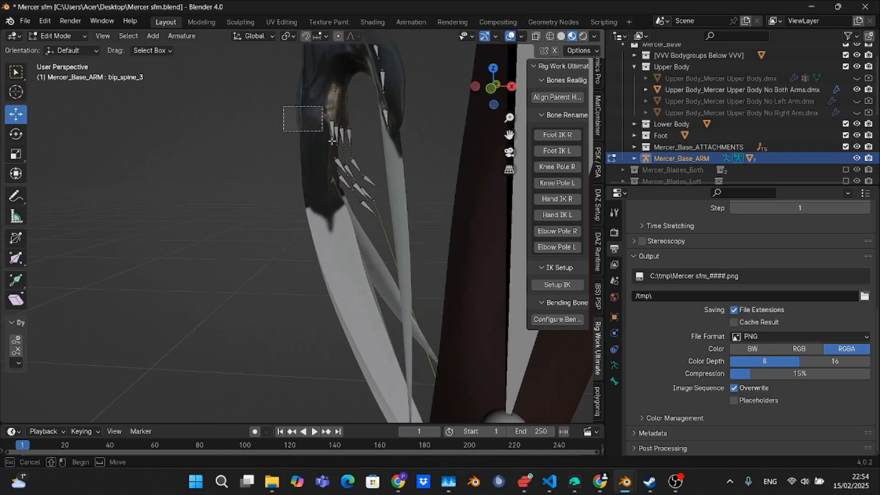
drag(333, 141, 398, 240)
shift+middle_drag(408, 145, 394, 133)
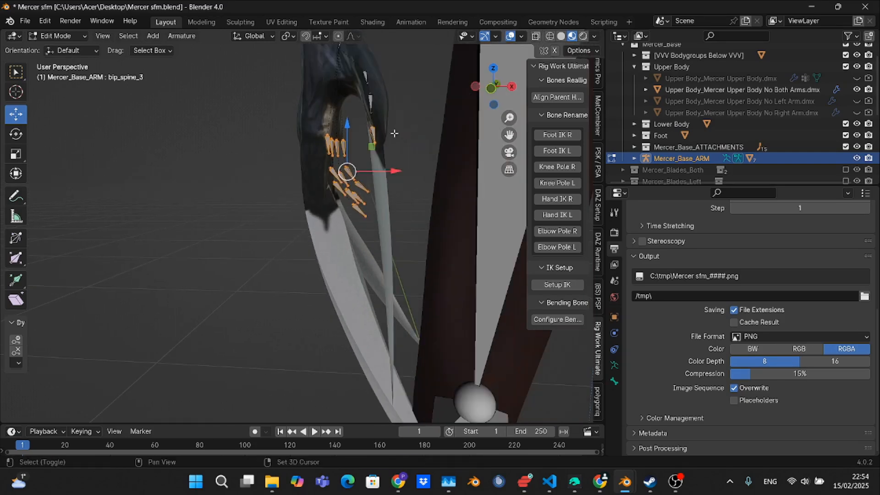
shift+drag(359, 72, 360, 72)
click(552, 97)
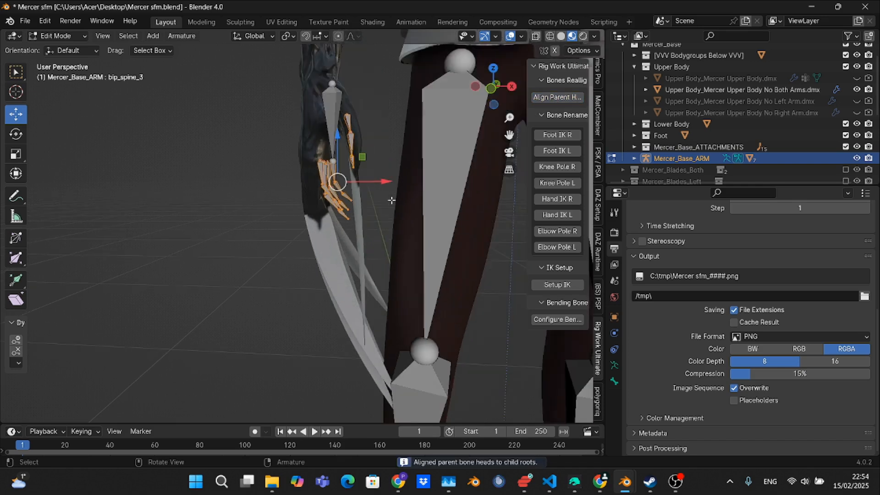
Exclude the base bones of the right fingers and thumb from the selection and align the parents to the remaining bones' roots
drag(511, 88, 487, 90)
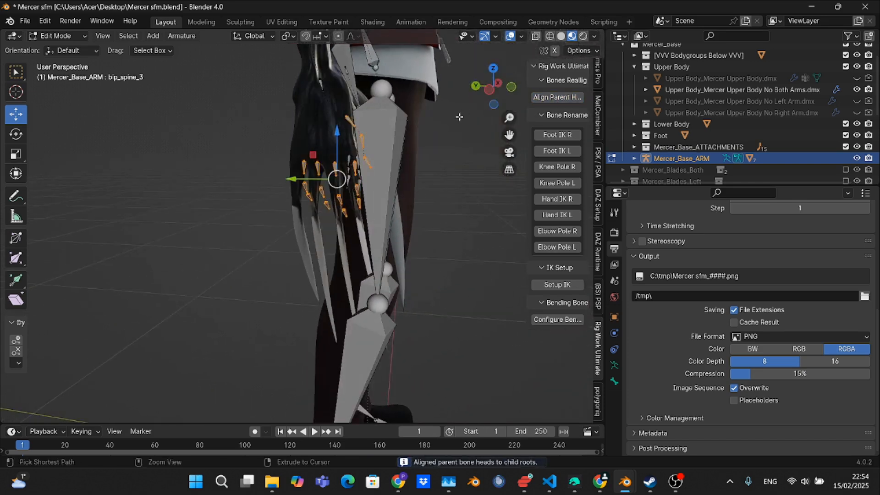
scroll(347, 182, up, 2)
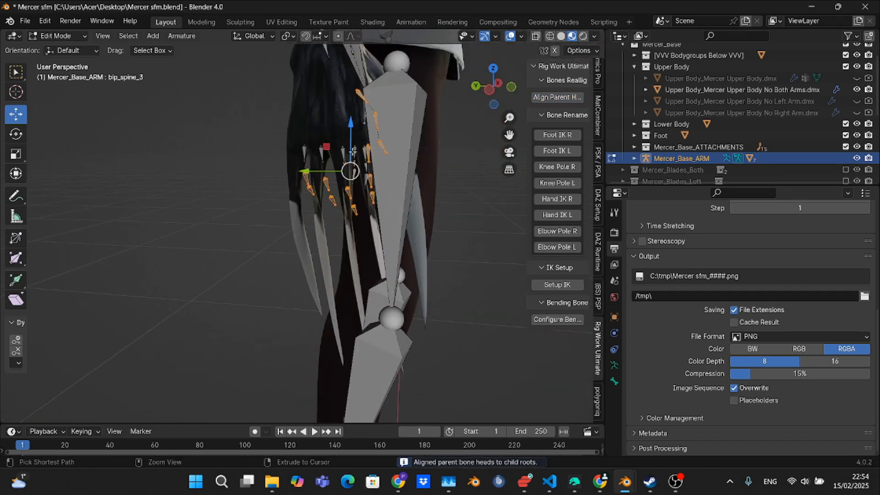
drag(496, 88, 467, 88)
click(364, 147)
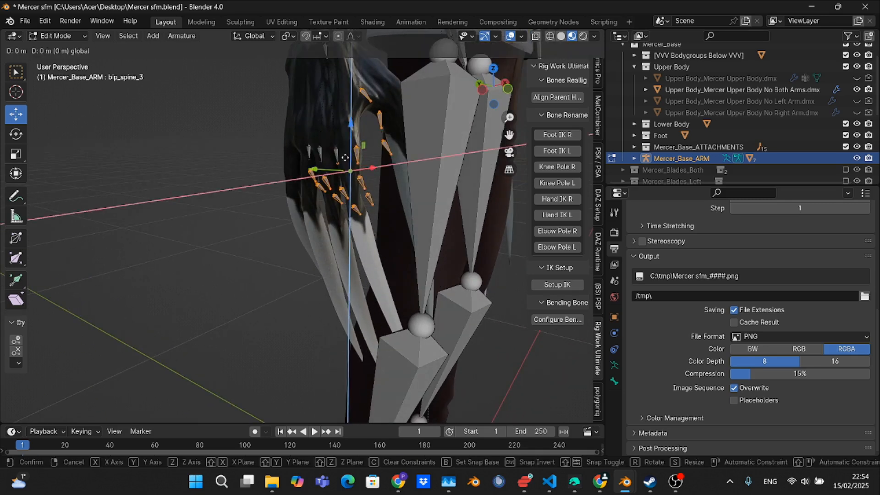
drag(360, 161, 361, 166)
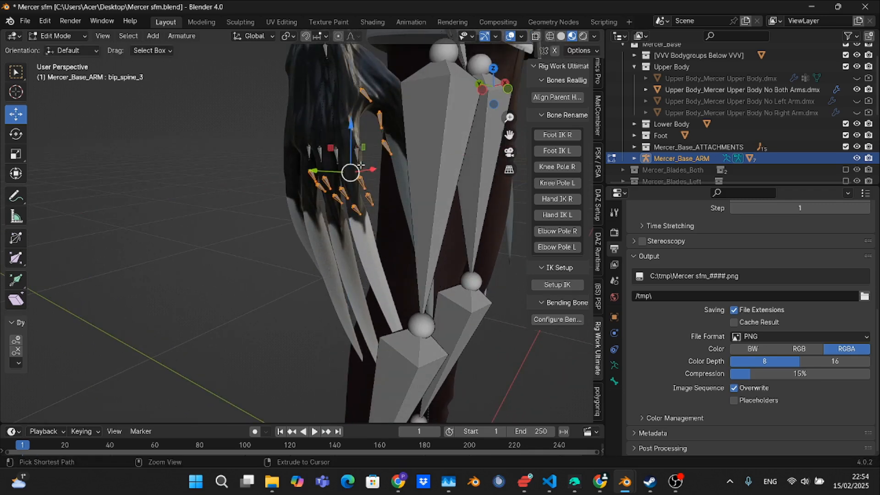
click(550, 97)
scroll(442, 146, down, 2)
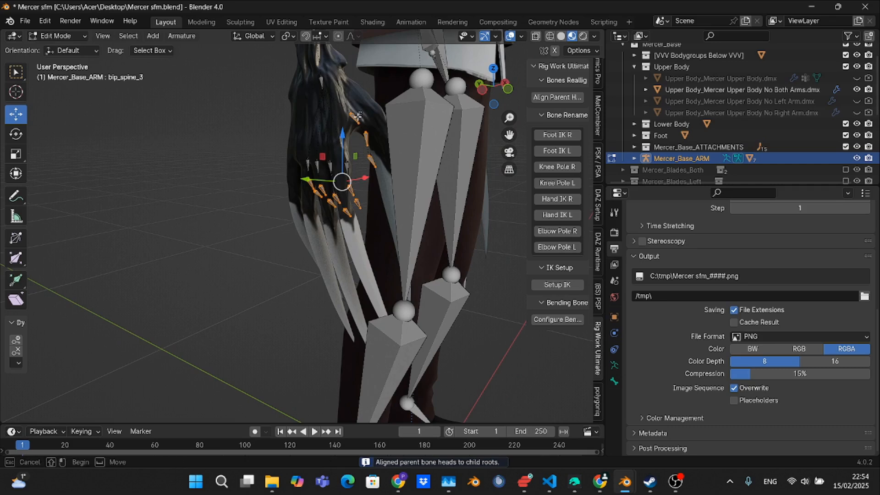
click(562, 97)
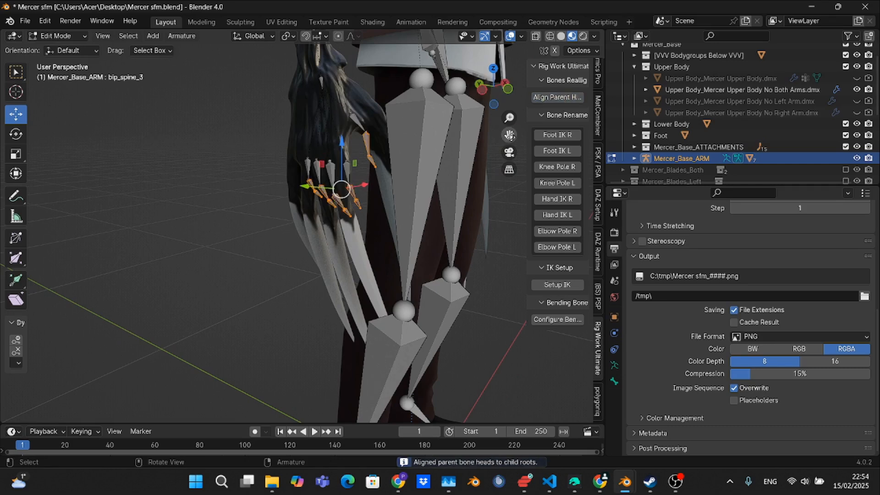
Align the right lower arm bone to the hand bone's root and extend the hand bone's tip down toward the fingers
drag(510, 135, 514, 258)
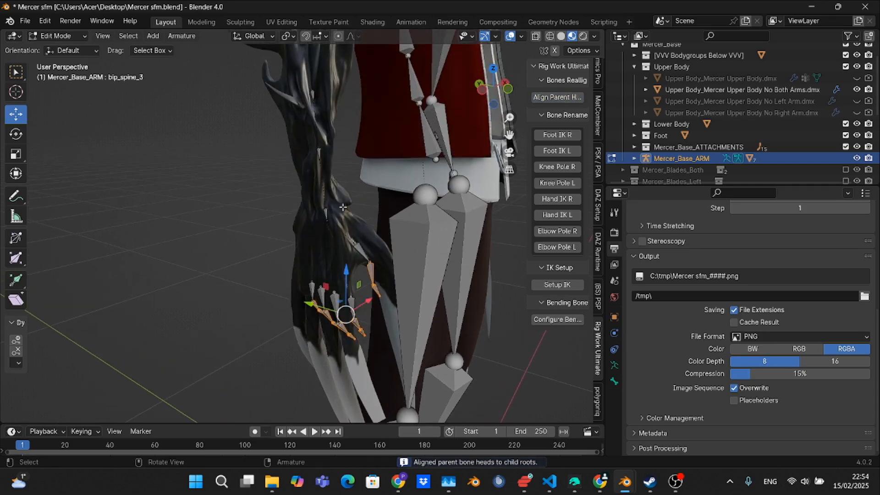
click(583, 98)
drag(493, 86, 490, 82)
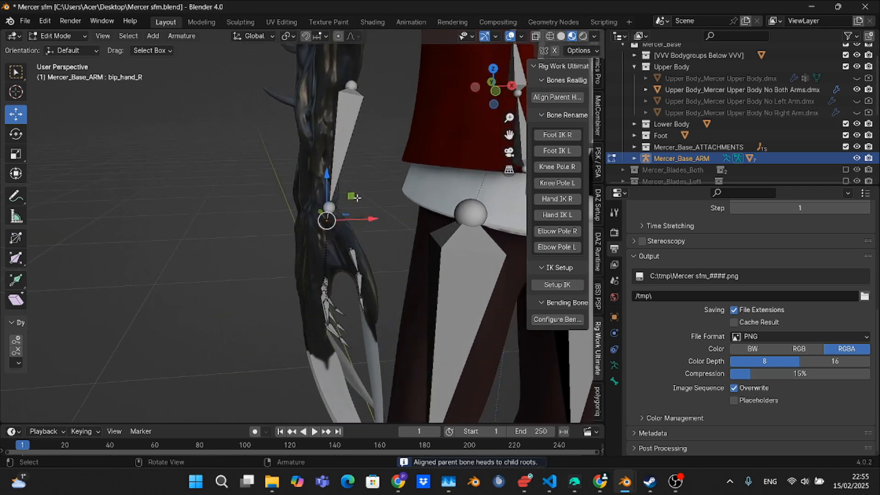
drag(355, 197, 351, 243)
Align the right upper arm bone to the lower arm bone's root and adjust the elbow and wrist joints inside the arm mesh
click(349, 133)
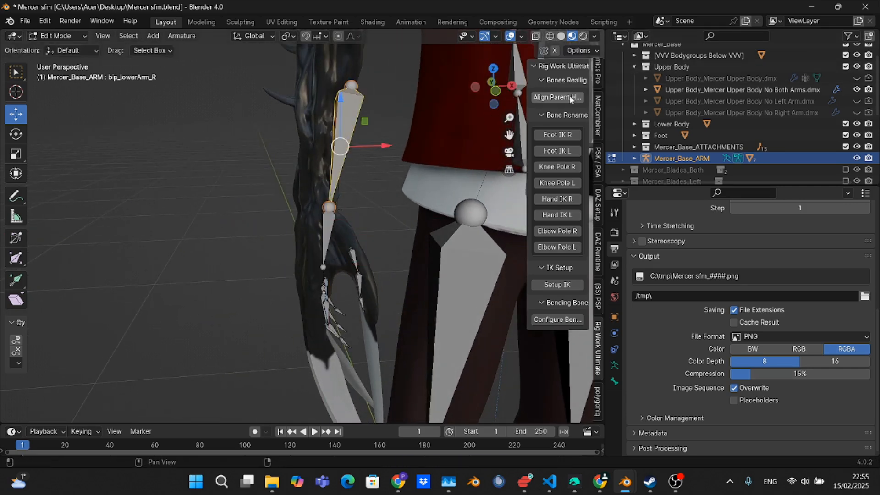
click(557, 97)
drag(350, 150, 350, 124)
key(ctrl+z)
click(333, 139)
click(319, 214)
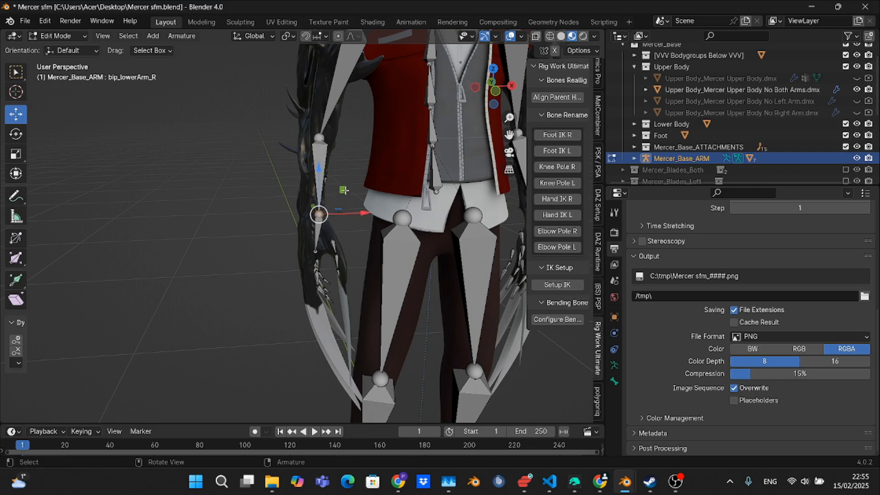
drag(344, 190, 340, 192)
Align the right collar bone to the upper arm bone's root and shift the shoulder joint slightly outward
drag(510, 134, 503, 221)
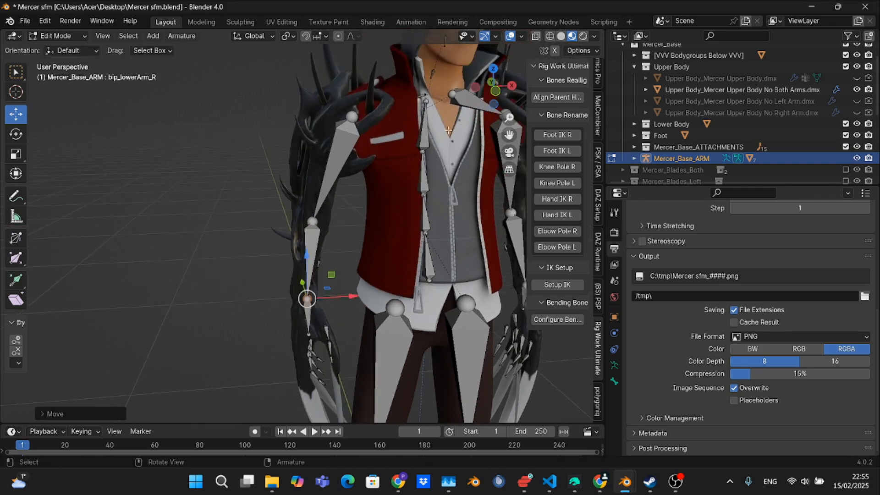
click(352, 125)
click(556, 97)
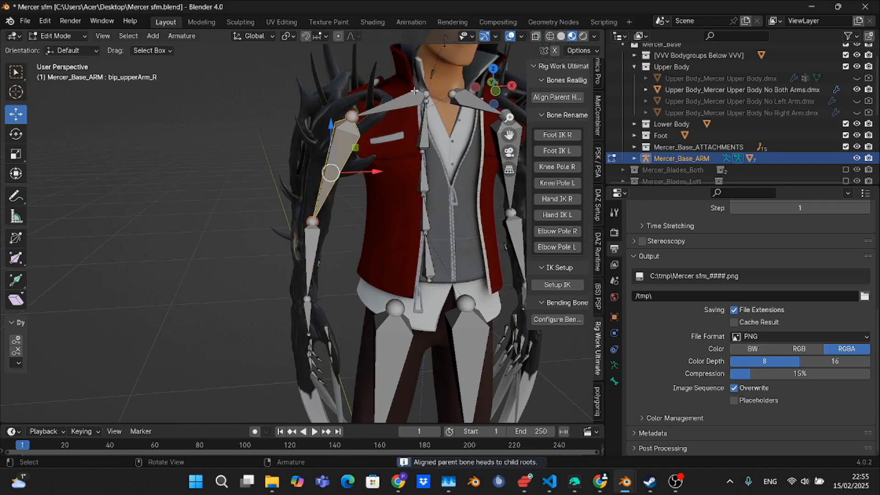
click(365, 122)
drag(374, 96, 372, 95)
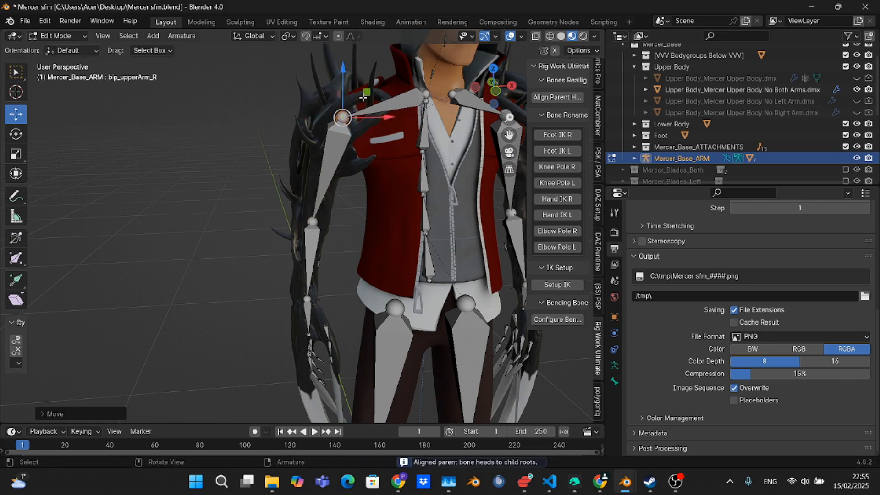
Try to align the neck bone to the head bone's root
scroll(509, 118, down, 4)
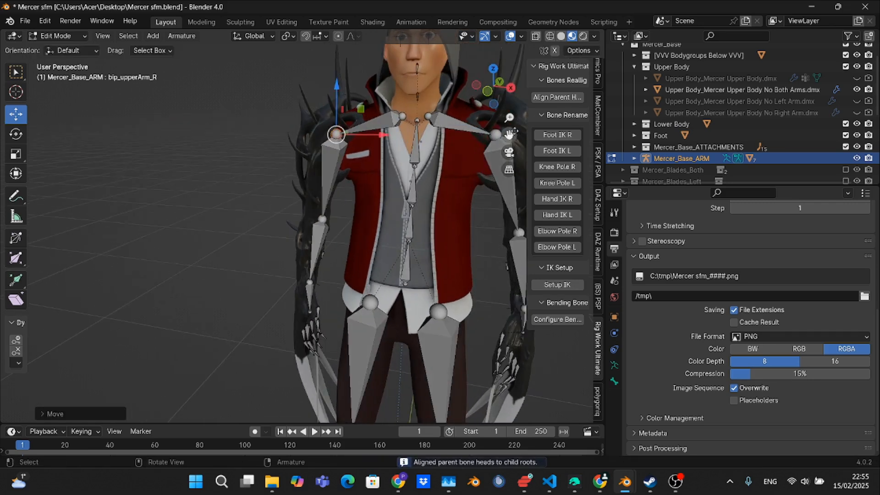
drag(509, 135, 463, 178)
scroll(409, 172, up, 2)
click(402, 155)
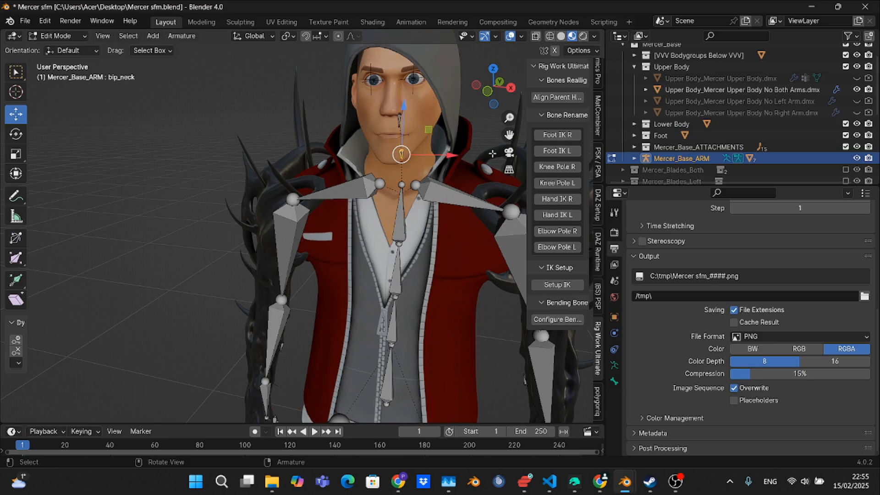
click(567, 98)
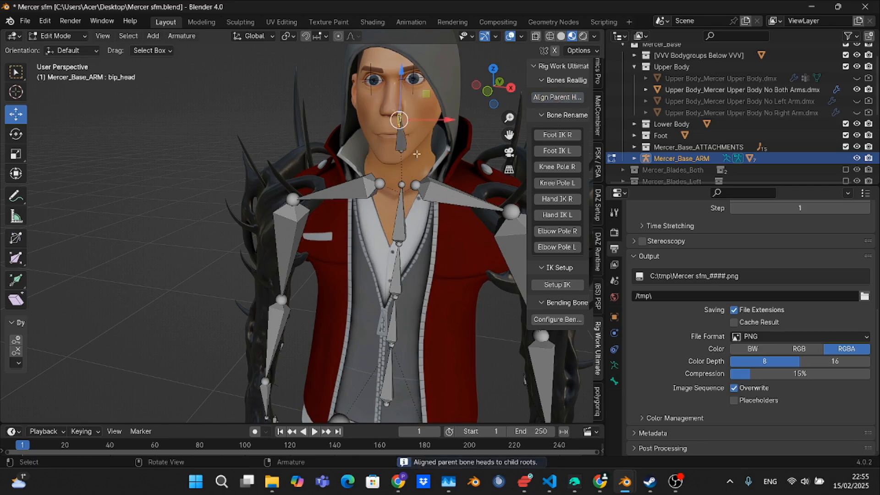
Extend the head bone's tip up into the hood and align the neck bone to the head bone's root
middle_drag(427, 120, 413, 123)
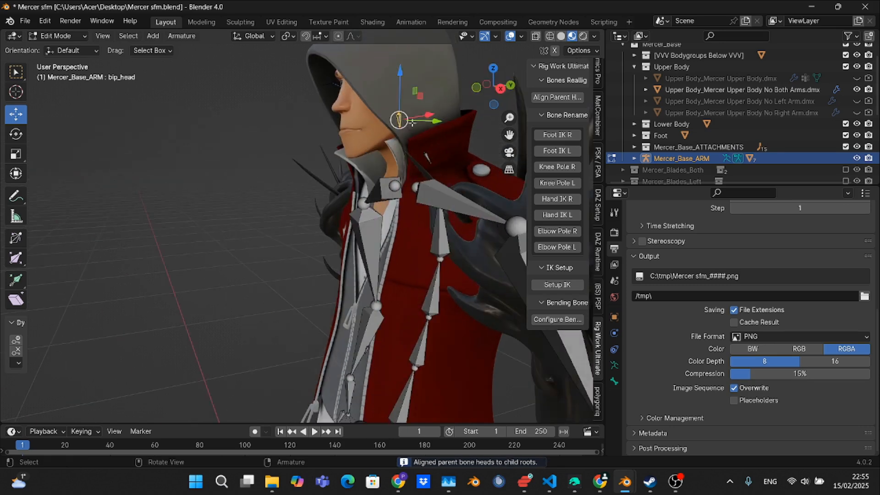
click(399, 129)
drag(421, 104, 409, 52)
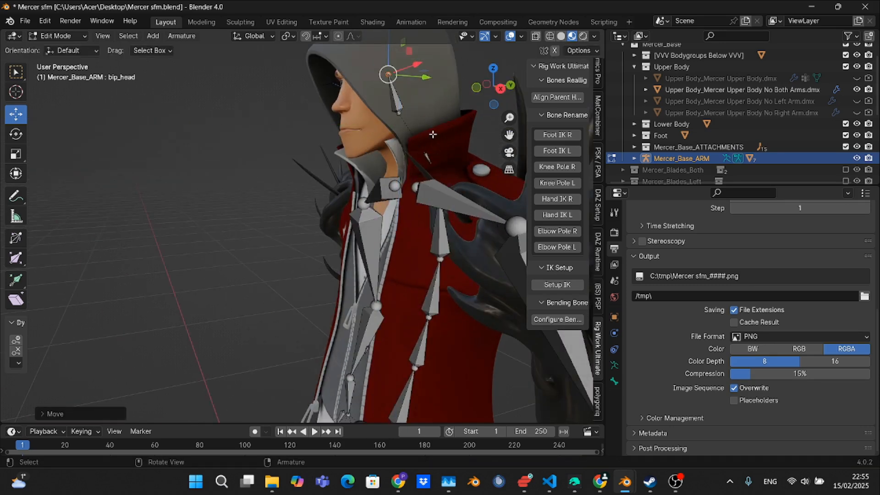
click(557, 97)
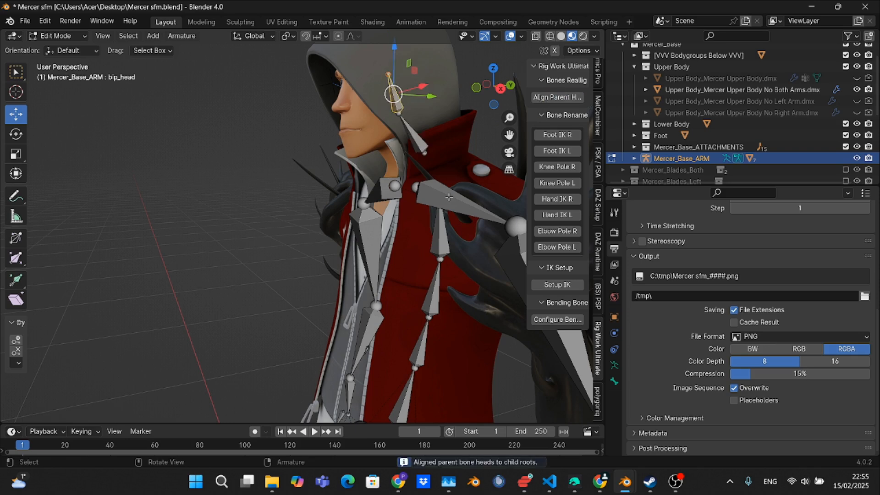
drag(496, 88, 550, 89)
scroll(459, 161, down, 5)
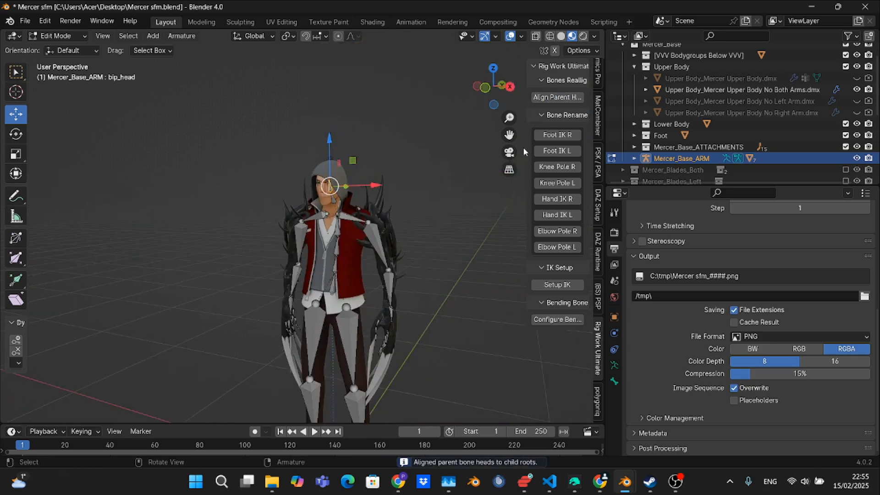
Extrude a bone about 0.165 m straight backward from both ankle joints at once
drag(509, 135, 511, 95)
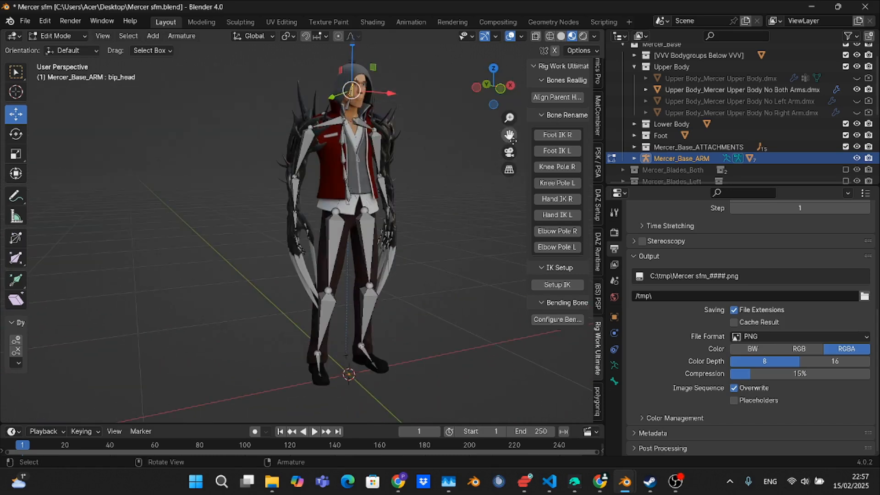
drag(509, 134, 501, 151)
drag(494, 91, 525, 44)
scroll(408, 271, up, 3)
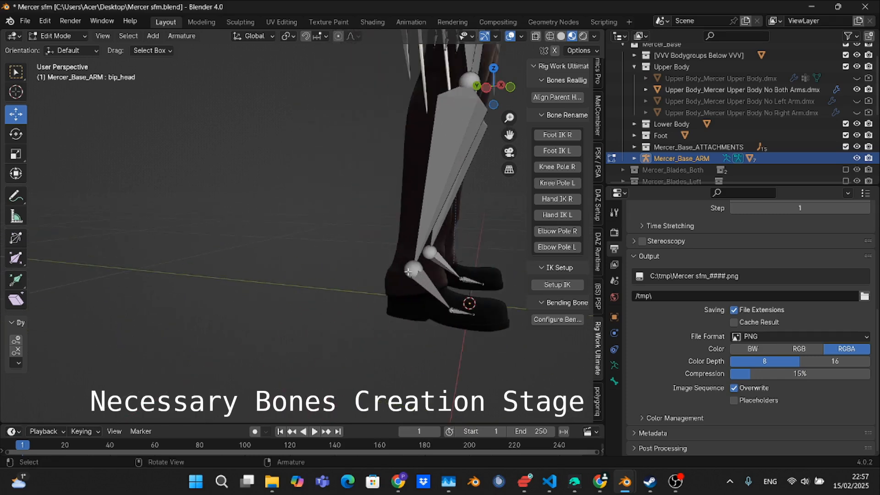
drag(491, 84, 527, 88)
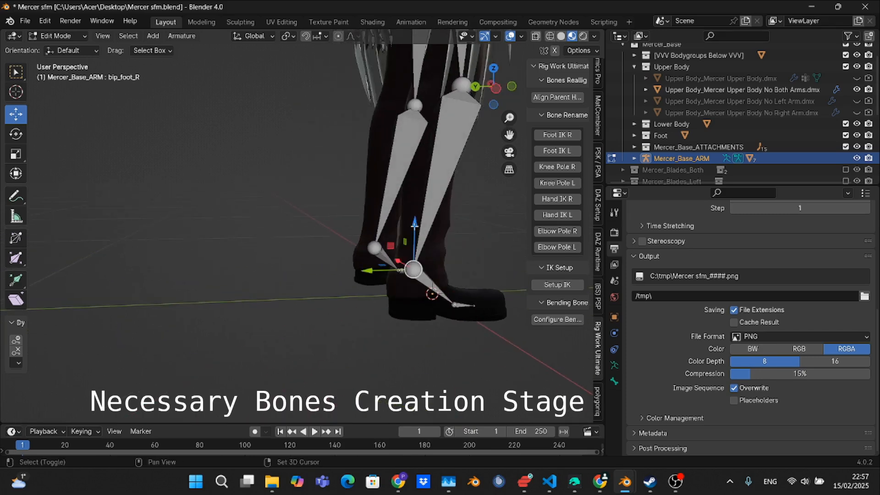
shift+click(369, 254)
click(496, 88)
key(g)
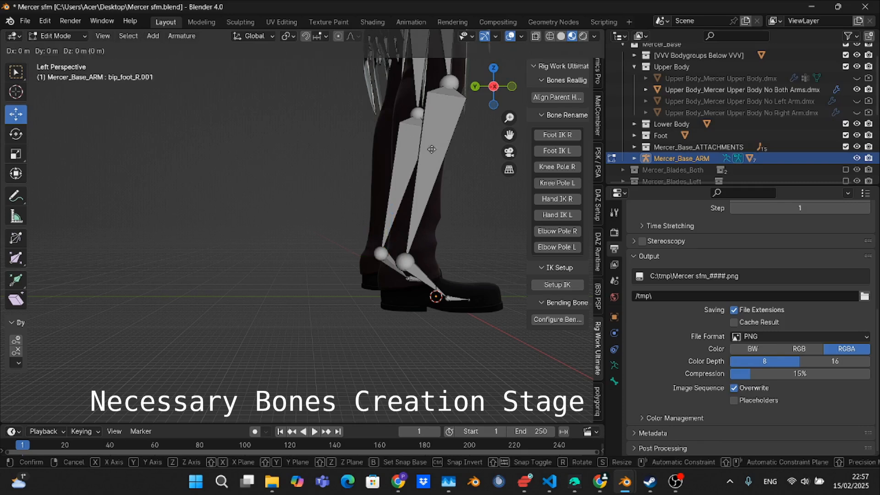
click(371, 147)
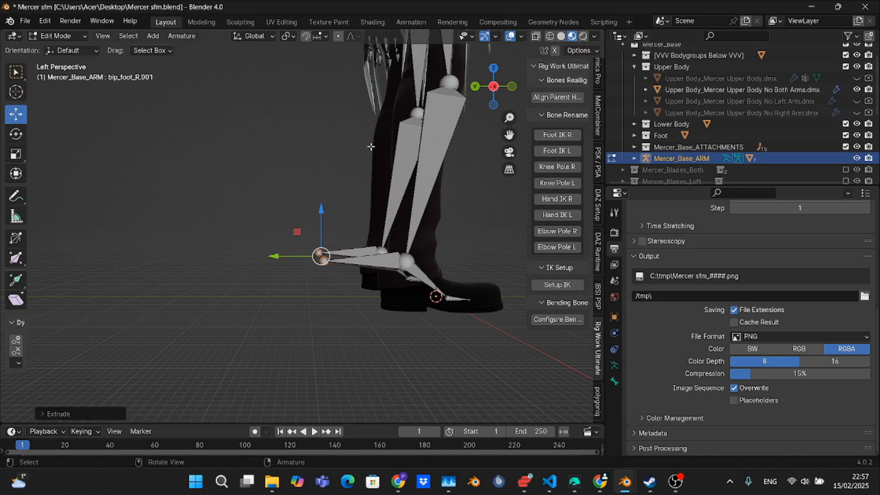
Extrude a bone about 0.19 m forward from both knee joints at once
drag(510, 135, 363, 241)
click(285, 201)
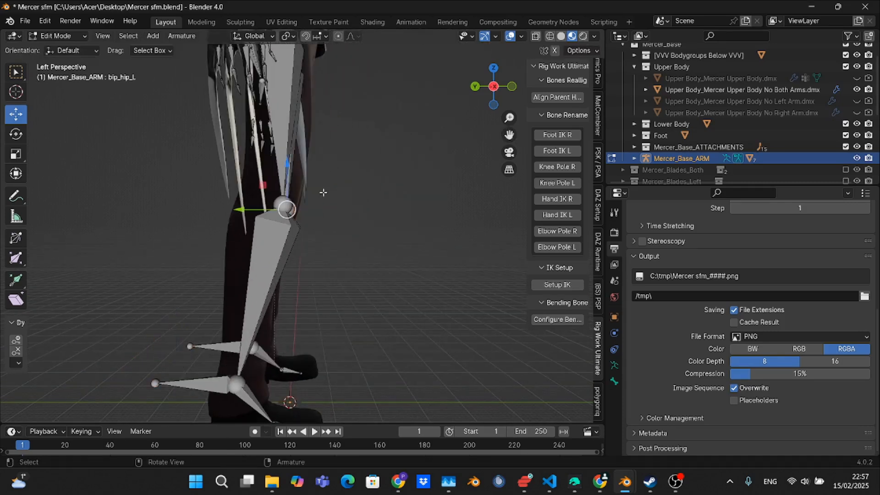
drag(497, 90, 360, 173)
shift+click(223, 219)
scroll(395, 174, down, 1)
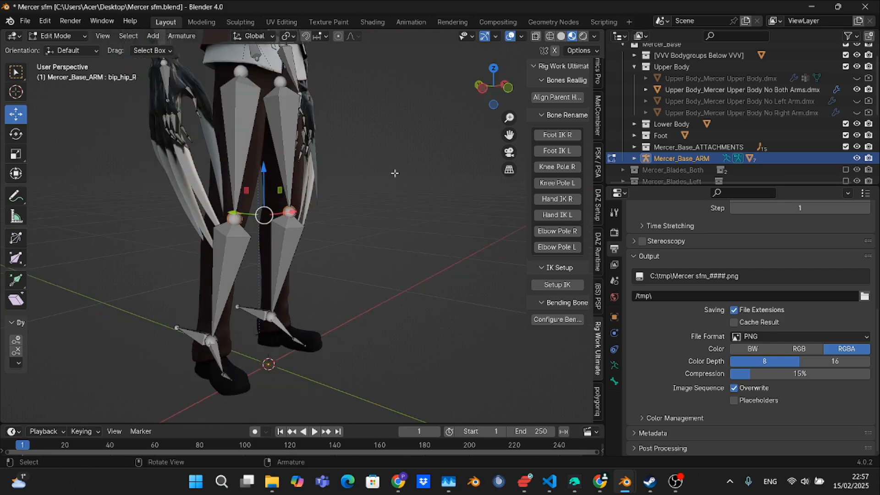
click(482, 88)
key(e)
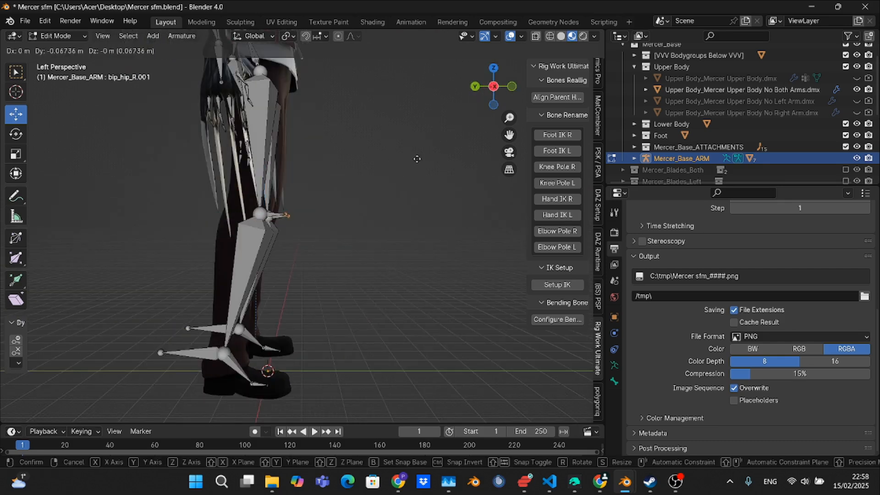
click(507, 108)
Disconnect both extruded knee bones from their parent bones and move them about 0.29 m forward, away from the knees
drag(507, 104, 489, 148)
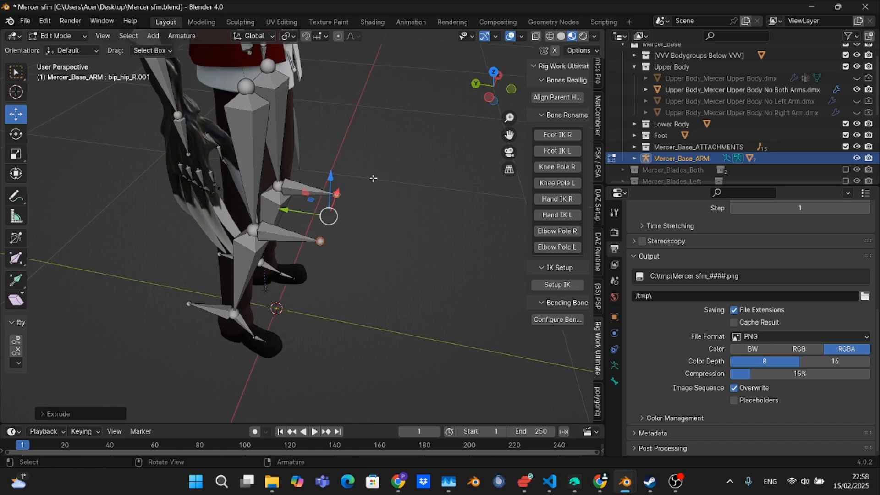
click(320, 188)
click(614, 381)
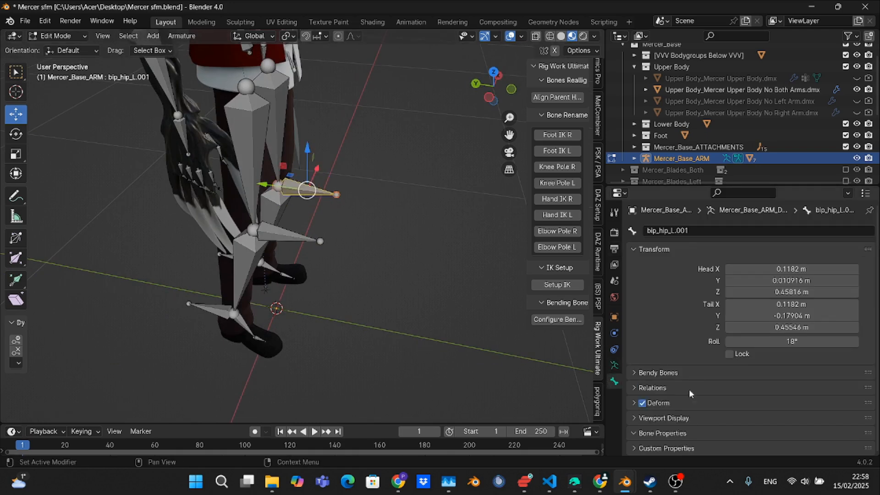
click(658, 403)
scroll(659, 390, down, 2)
click(657, 372)
scroll(657, 315, down, 5)
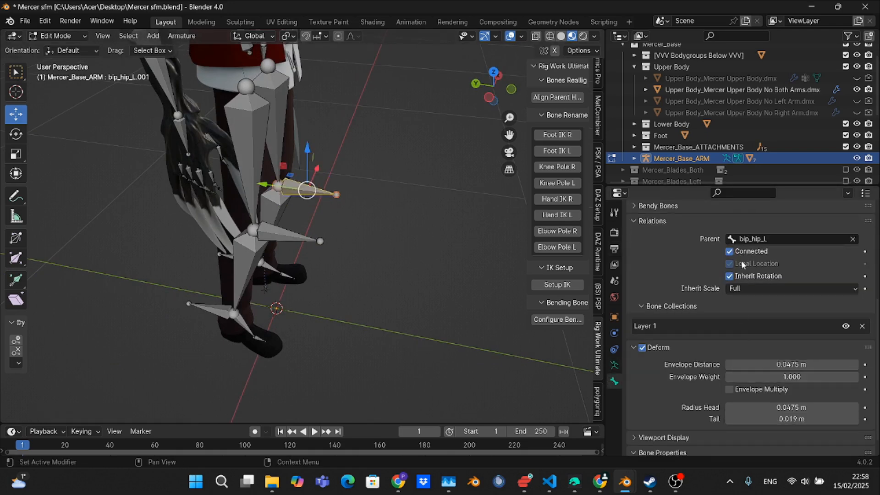
click(731, 251)
click(283, 235)
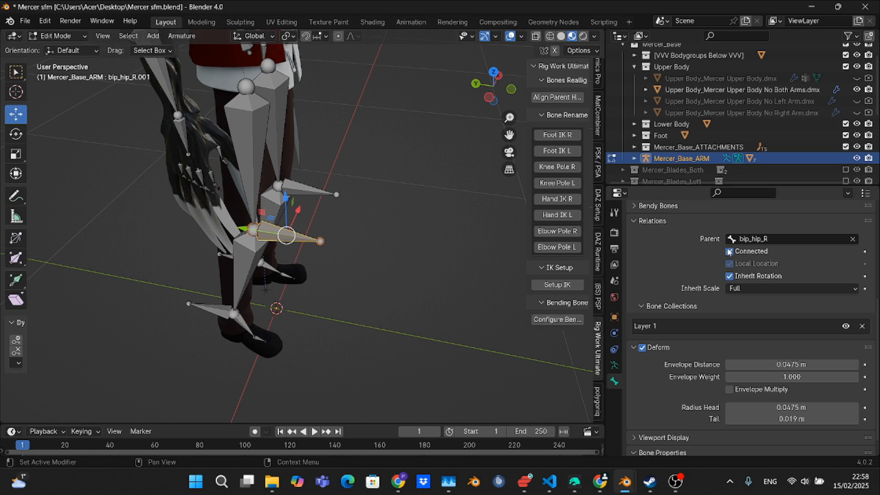
shift+click(307, 193)
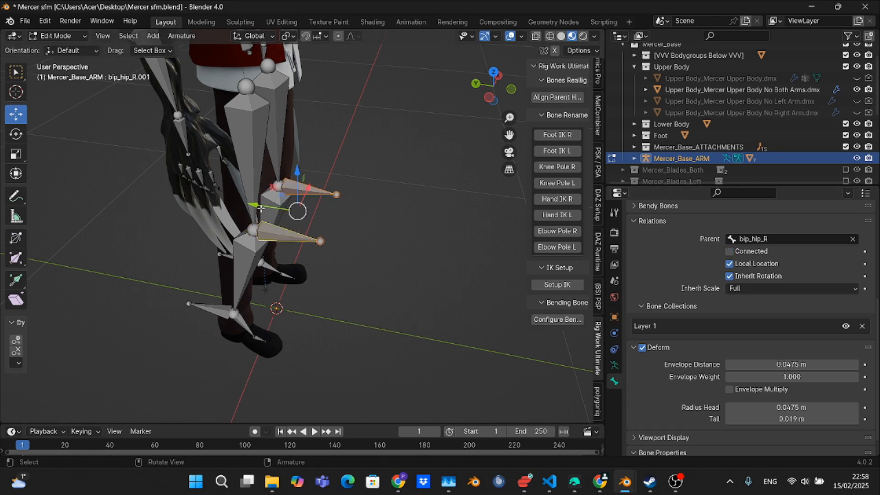
drag(260, 208, 398, 226)
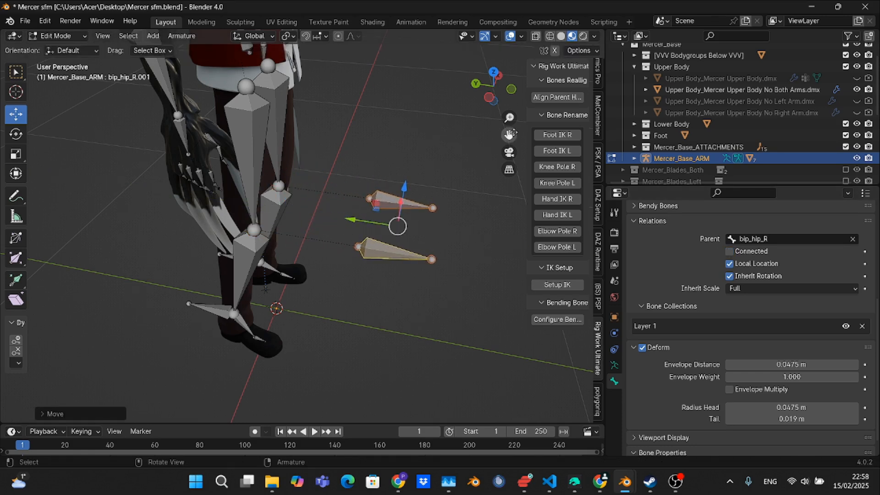
Extrude a bone about 0.1 m outward from the right wrist joint in the front view
drag(512, 133, 579, 231)
drag(495, 88, 425, 70)
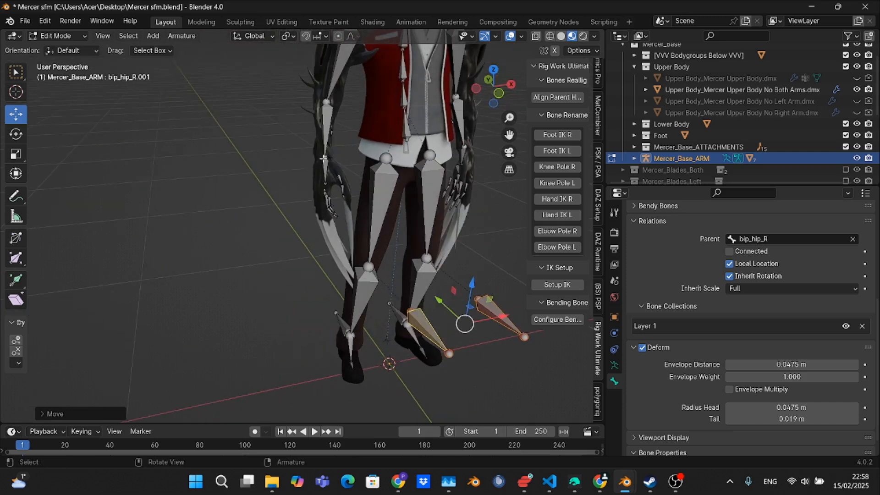
click(324, 158)
click(499, 94)
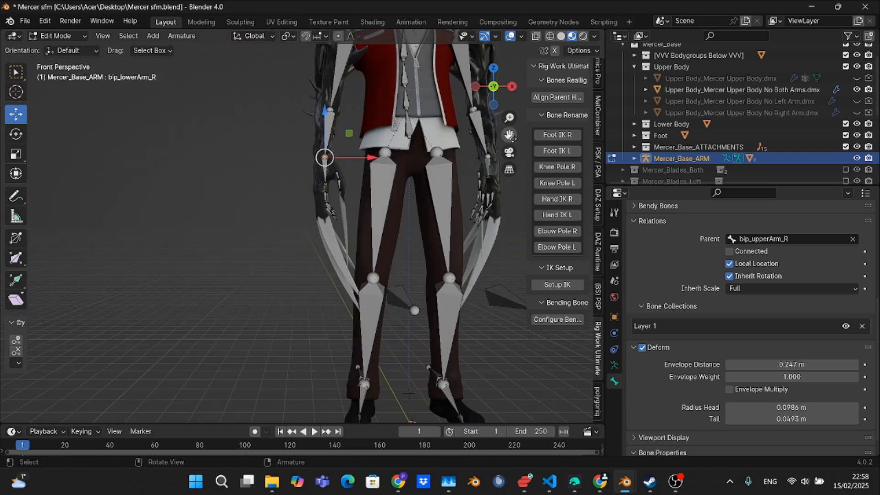
drag(510, 135, 287, 222)
scroll(275, 222, up, 2)
key(e)
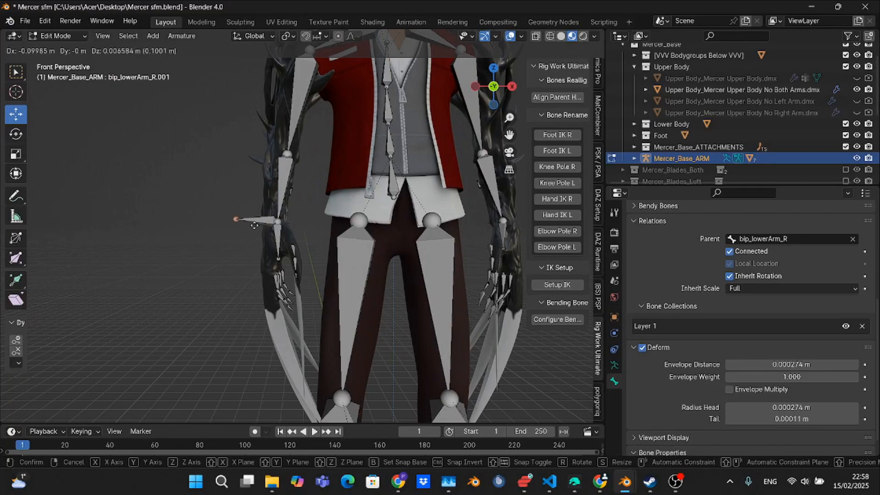
click(236, 221)
Extrude a bone about 0.07 m outward from the left wrist joint
scroll(348, 220, down, 2)
click(447, 222)
key(e)
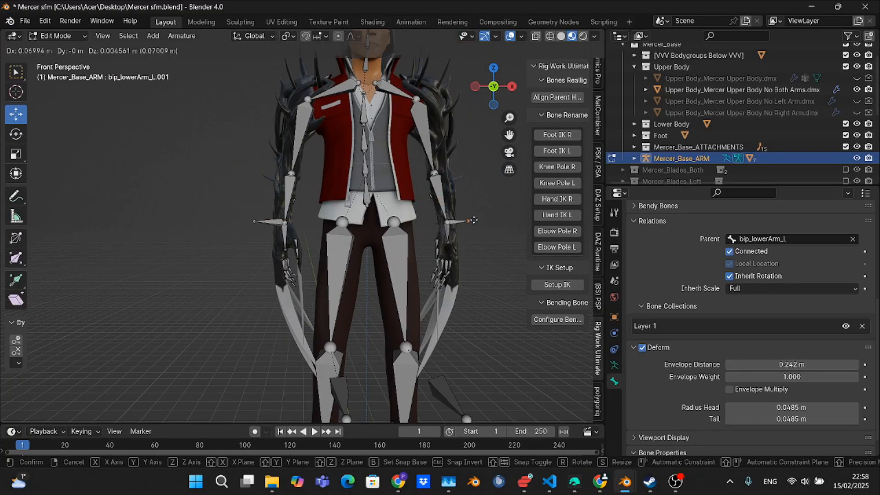
click(474, 220)
Extrude a bone straight backward from both elbow joints at once in the side view
drag(493, 87, 412, 133)
click(415, 219)
drag(490, 88, 465, 104)
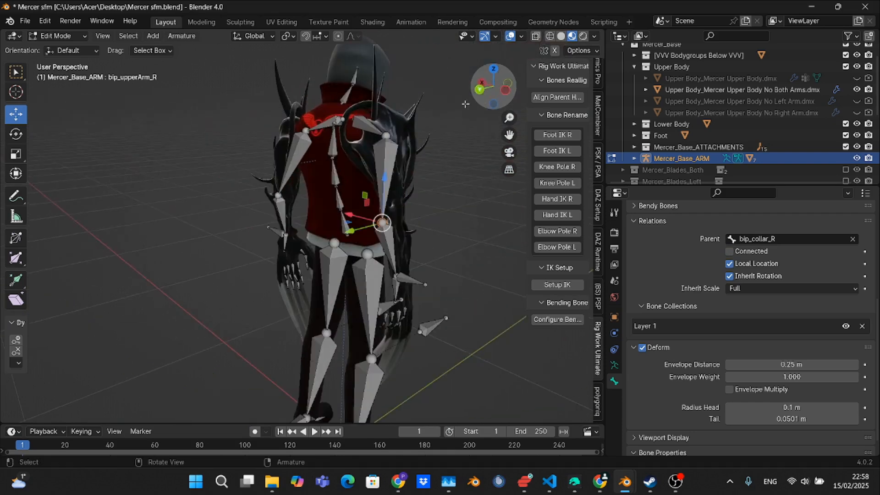
click(276, 196)
click(506, 91)
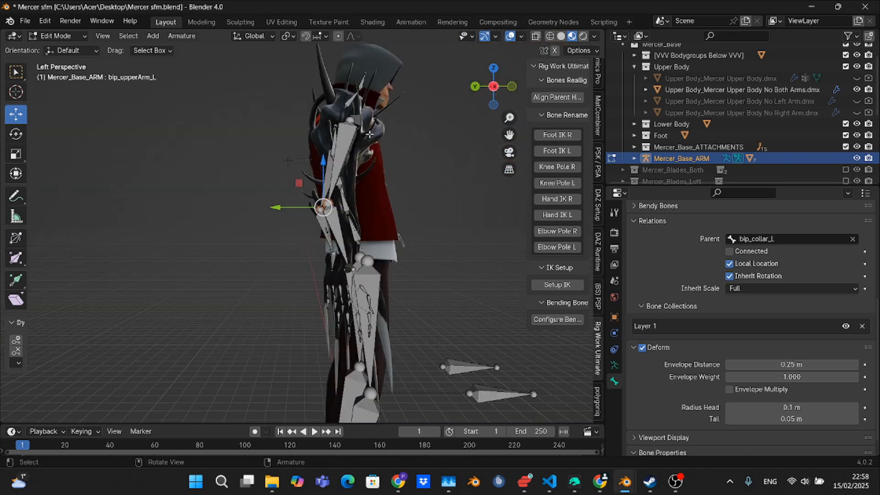
key(e)
click(324, 136)
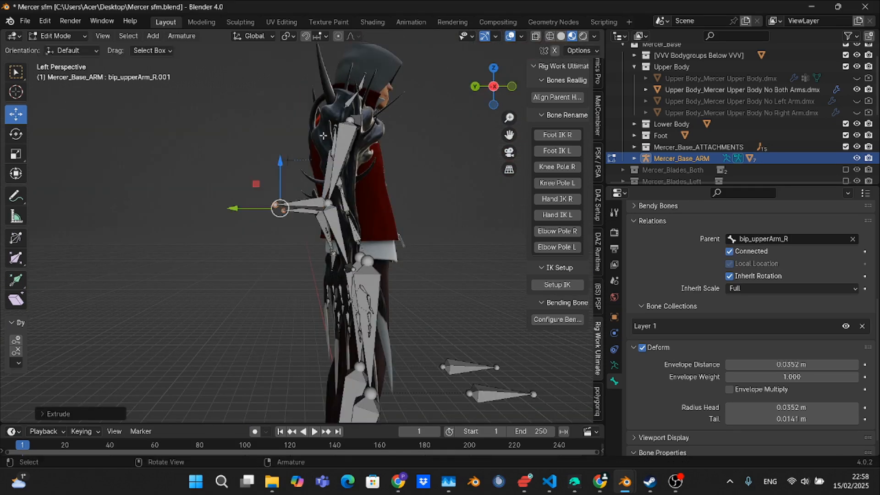
Disconnect both extruded elbow bones from their upper arm parents and move them backward, clear of the arms
click(301, 207)
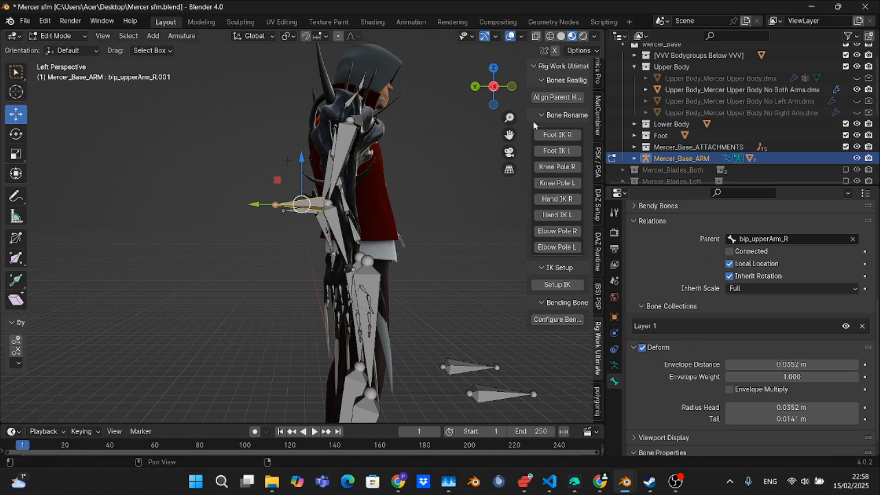
drag(497, 90, 503, 155)
click(277, 81)
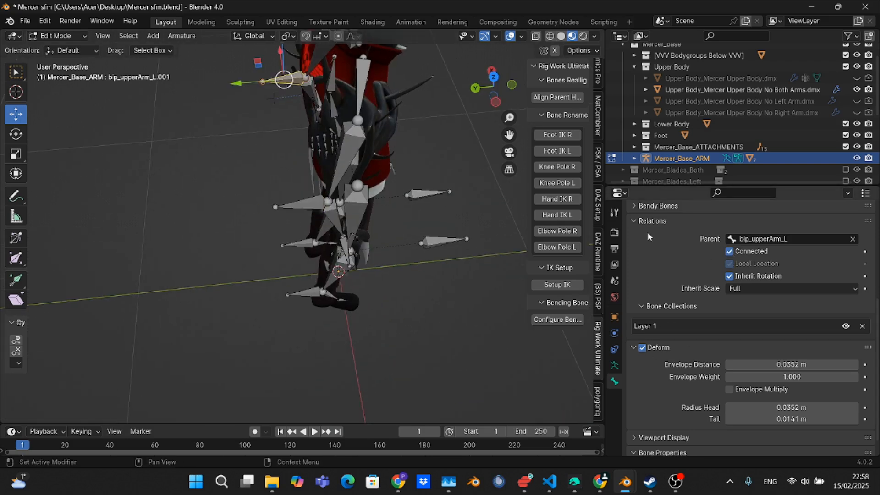
click(730, 252)
shift+click(300, 207)
scroll(299, 208, down, 2)
drag(245, 174, 191, 178)
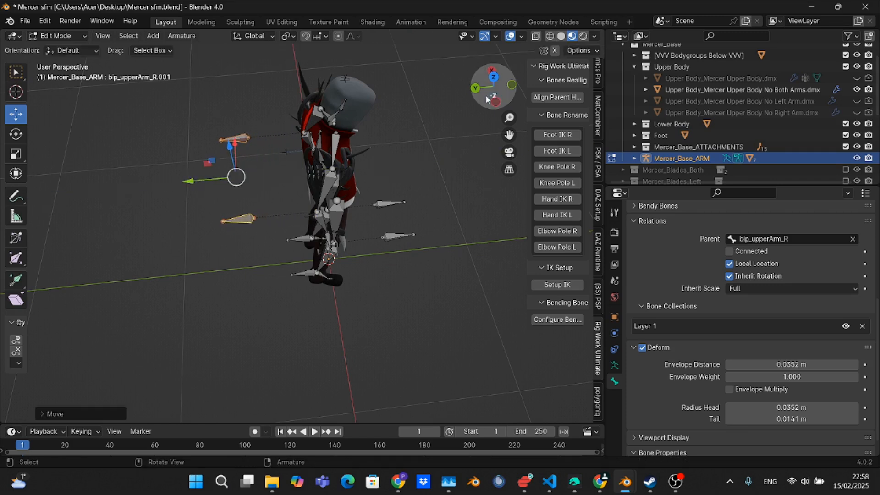
Widen the add-on's area to show its full labels and rename the bone behind the left ankle as Foot IK L
mouse_move(488, 99)
mouse_down()
mouse_move(484, 66)
mouse_move(487, 93)
mouse_up()
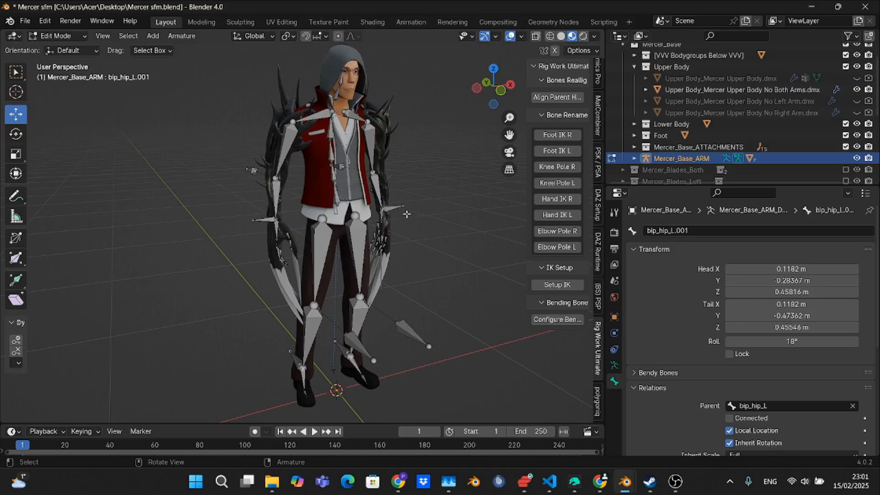
scroll(426, 209, down, 2)
drag(490, 92, 513, 93)
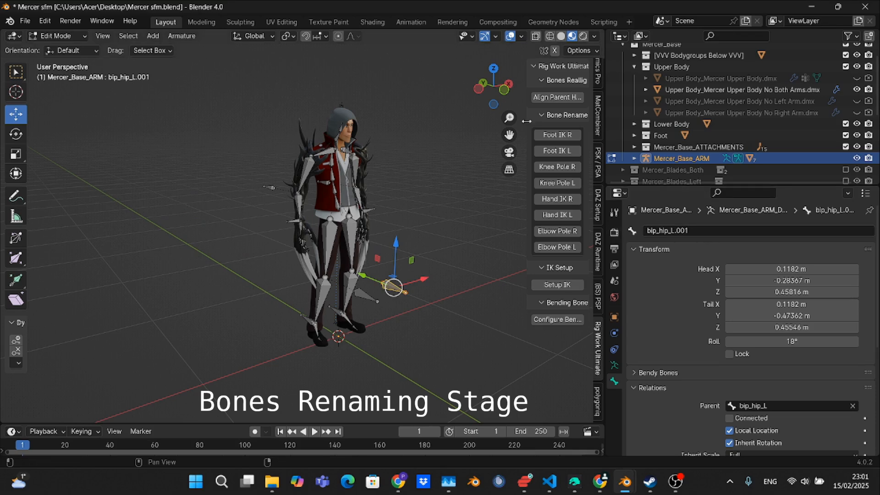
drag(527, 121, 474, 121)
click(334, 311)
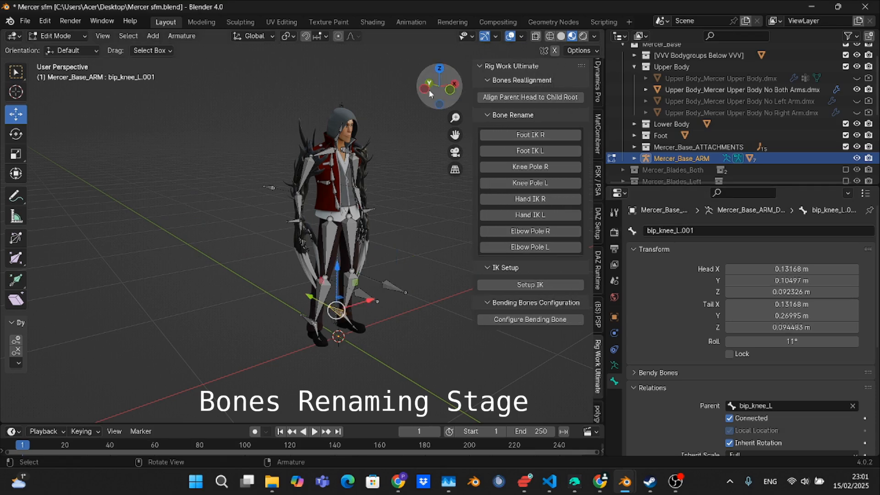
drag(434, 94, 454, 94)
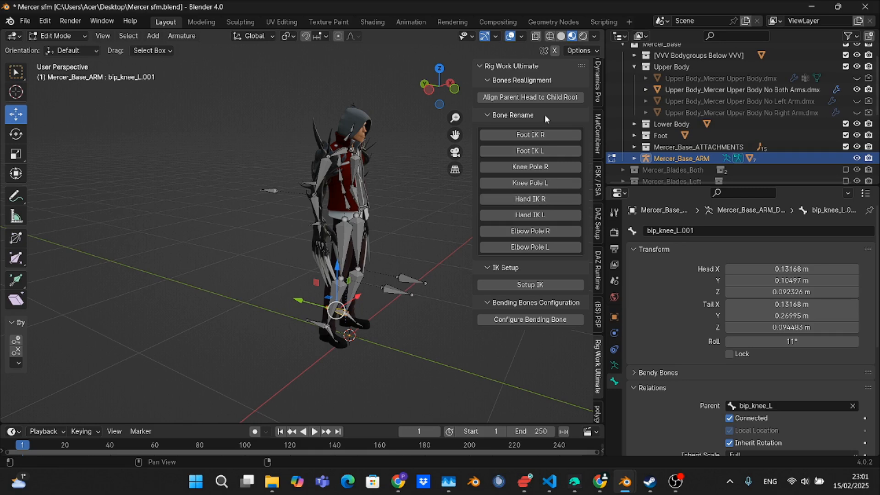
click(539, 151)
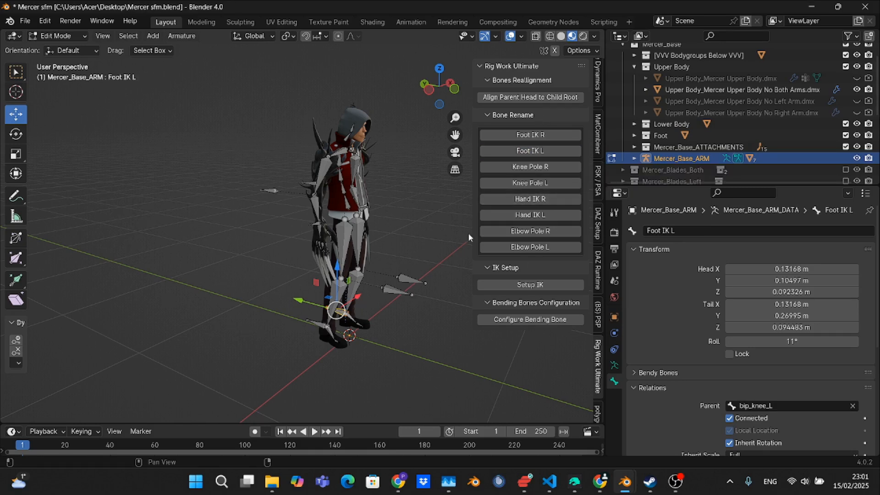
Rename the bone behind the right ankle as Foot IK R
click(315, 329)
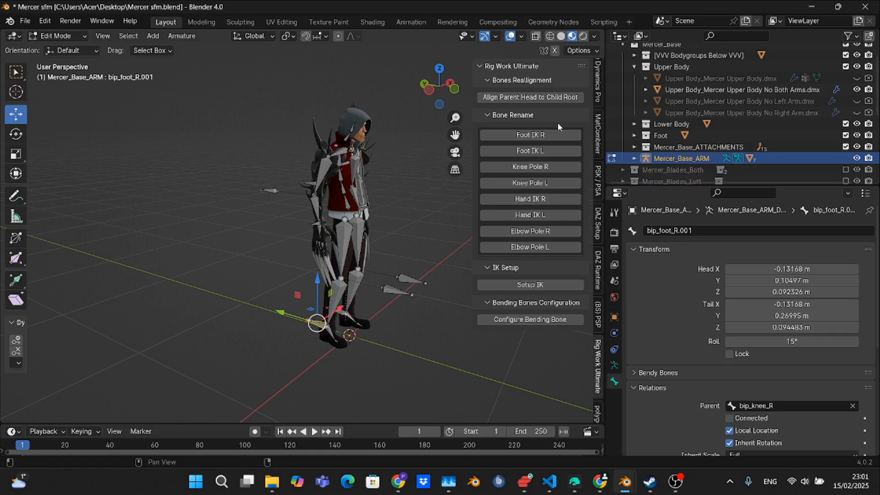
click(340, 315)
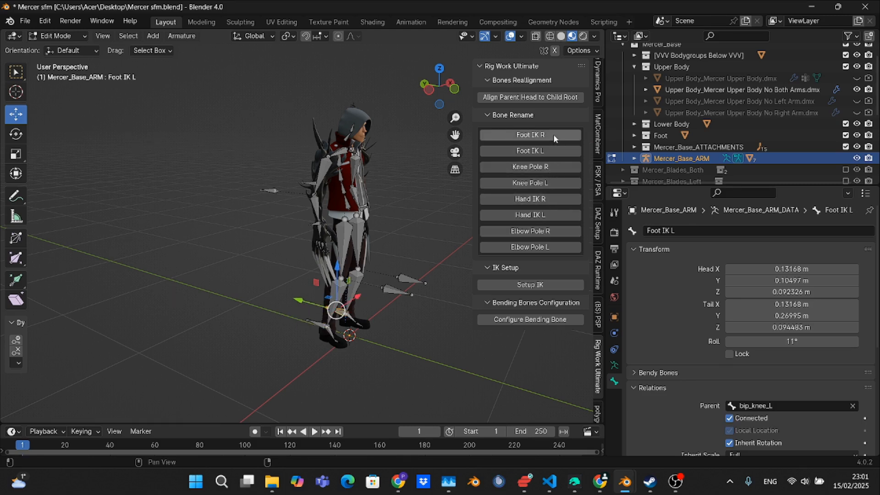
click(318, 325)
click(531, 135)
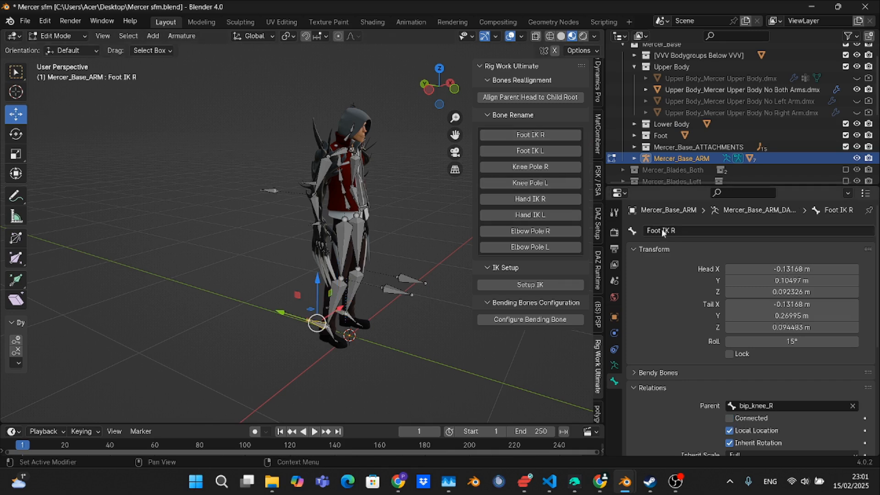
Rename the detached bones in front of the right and left knees as Knee Pole R and Knee Pole L
click(389, 295)
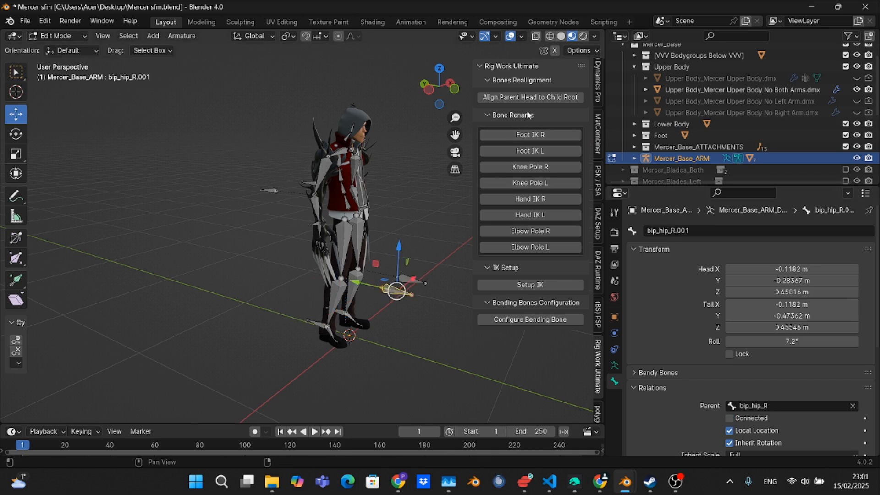
click(546, 168)
click(409, 280)
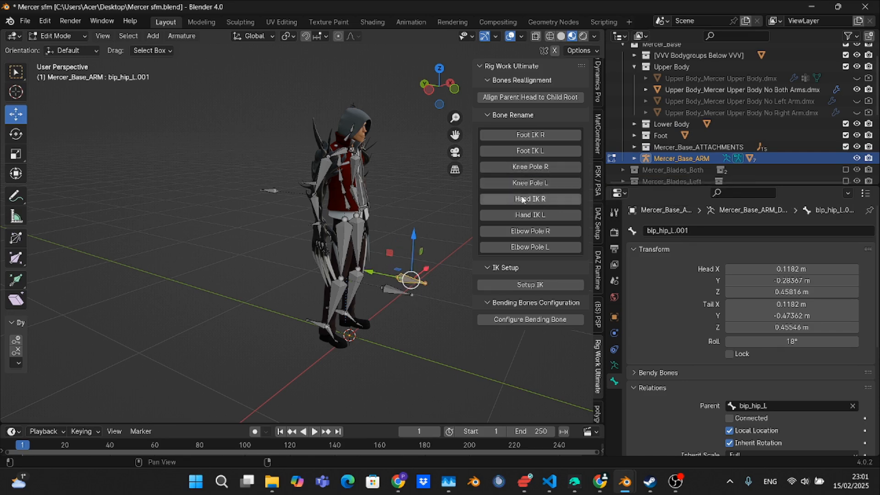
click(533, 183)
Rename the extruded bone at the right wrist as Hand IK R and the detached bone behind the right elbow as Elbow Pole R
click(317, 224)
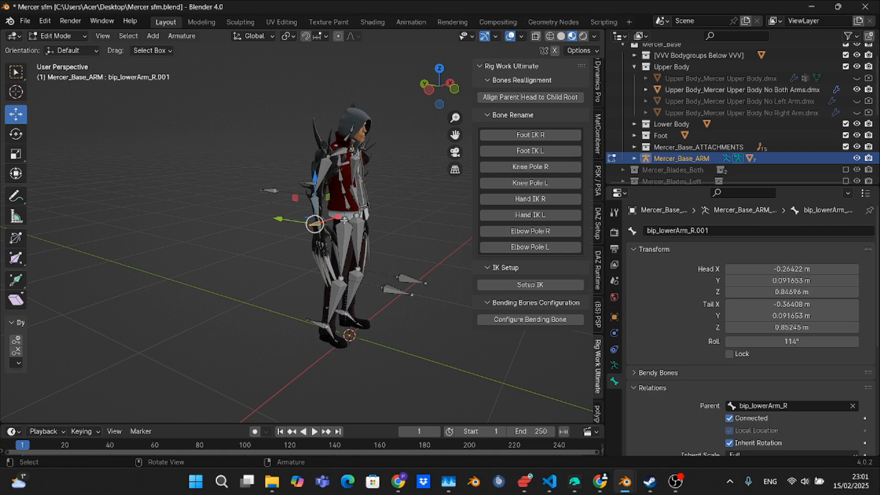
click(539, 202)
click(270, 192)
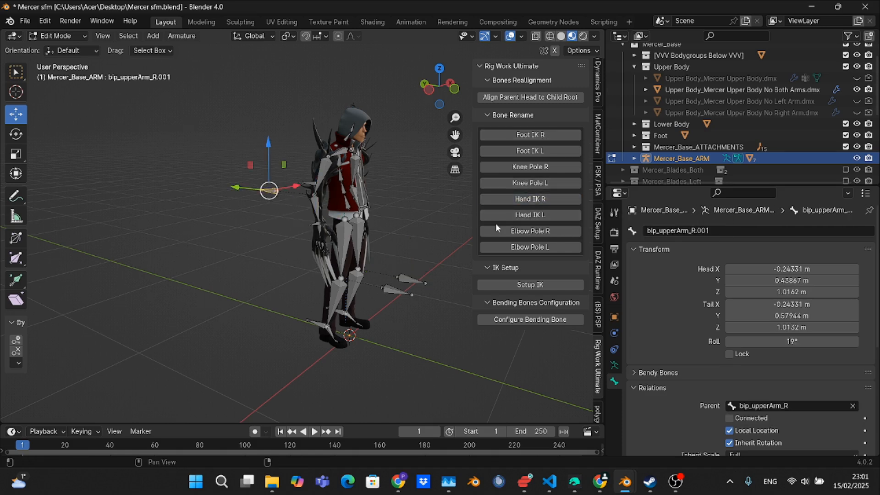
click(543, 234)
Rename the extruded bone at the left wrist as Hand IK L and the detached bone behind the left elbow as Elbow Pole L
drag(440, 89, 372, 215)
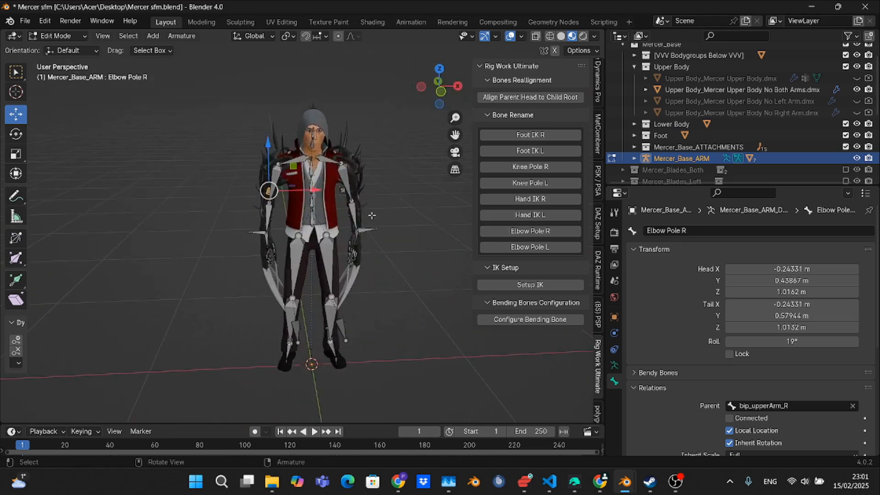
click(366, 230)
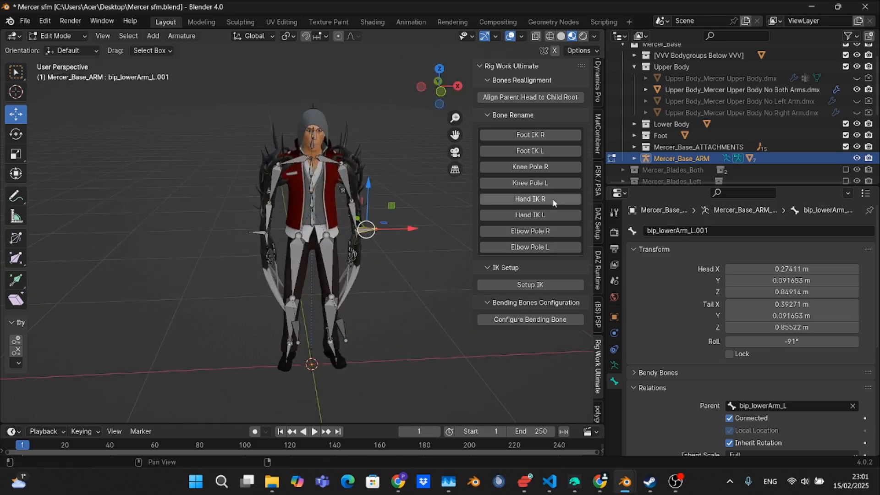
click(549, 215)
drag(436, 94, 395, 101)
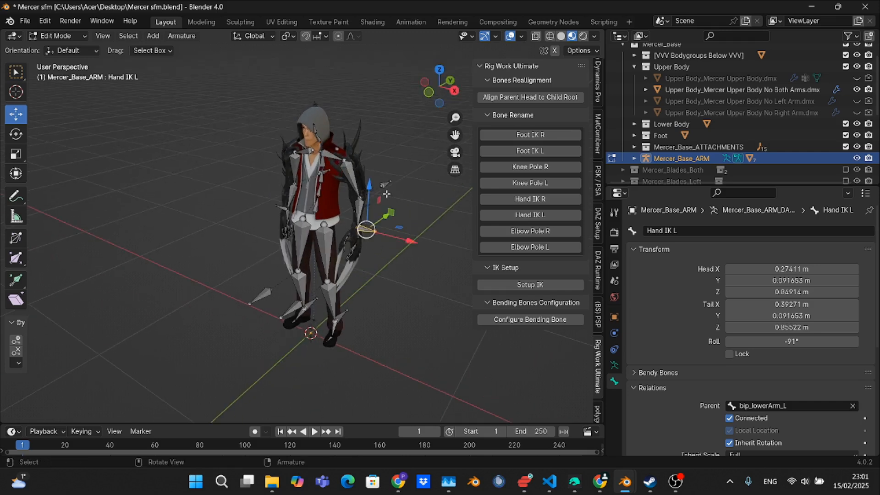
click(387, 182)
click(529, 249)
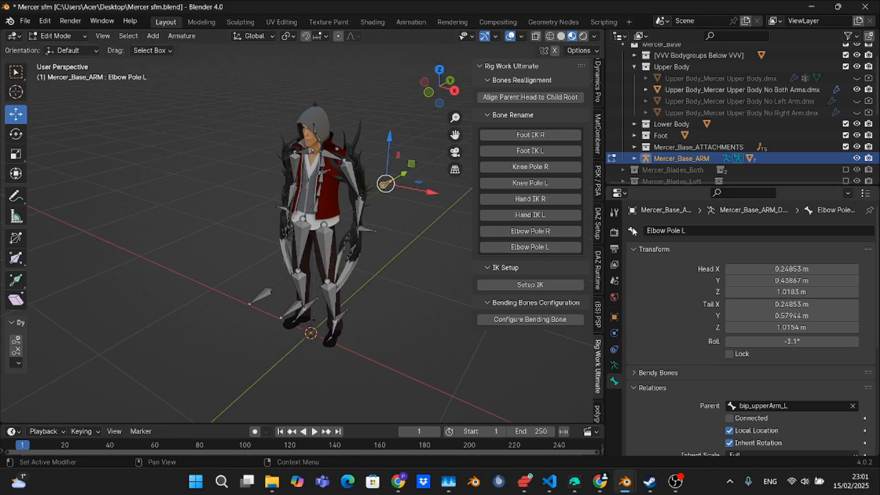
Check the names of the left foot IK, both knee pole, right hand IK and right elbow pole bones
click(342, 316)
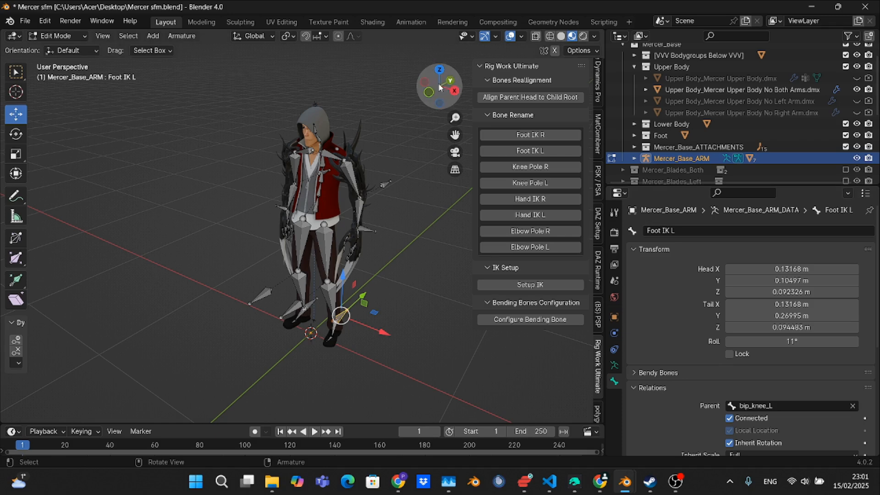
drag(435, 89, 446, 108)
click(309, 343)
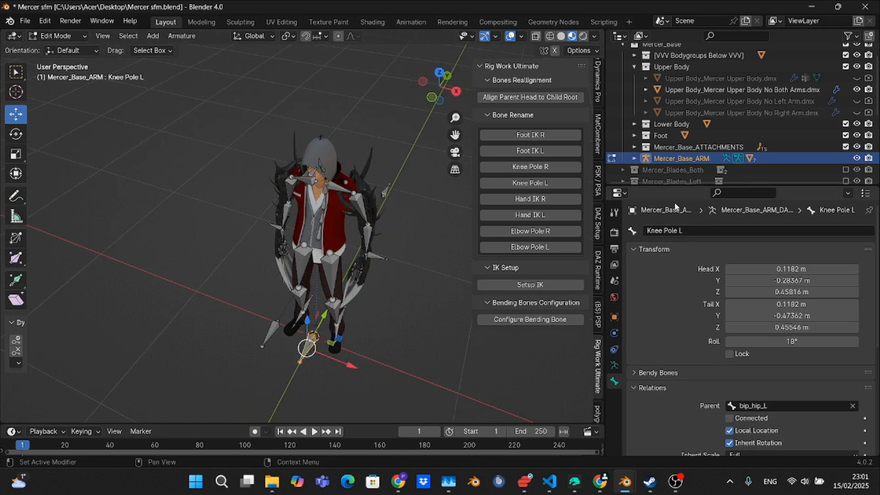
click(271, 330)
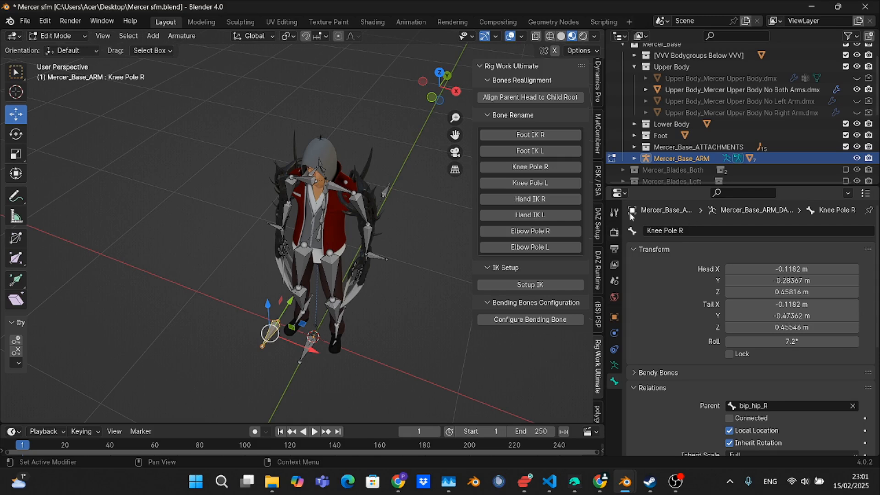
click(277, 227)
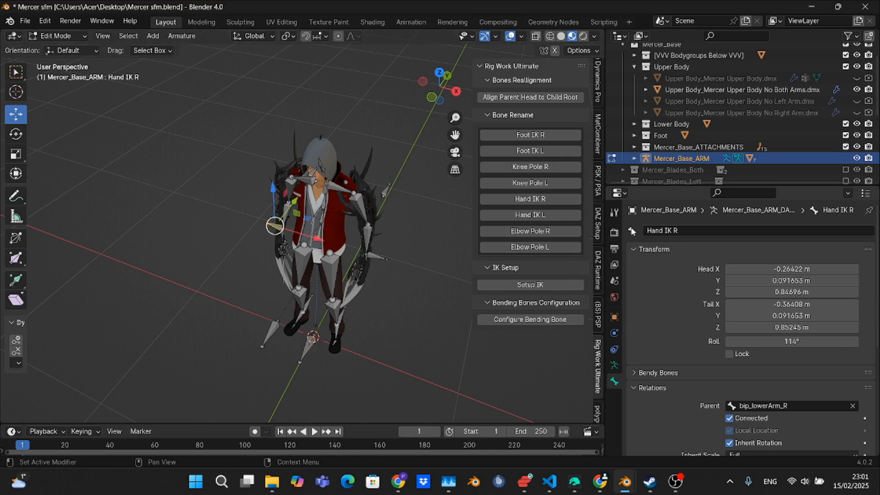
drag(442, 95, 364, 79)
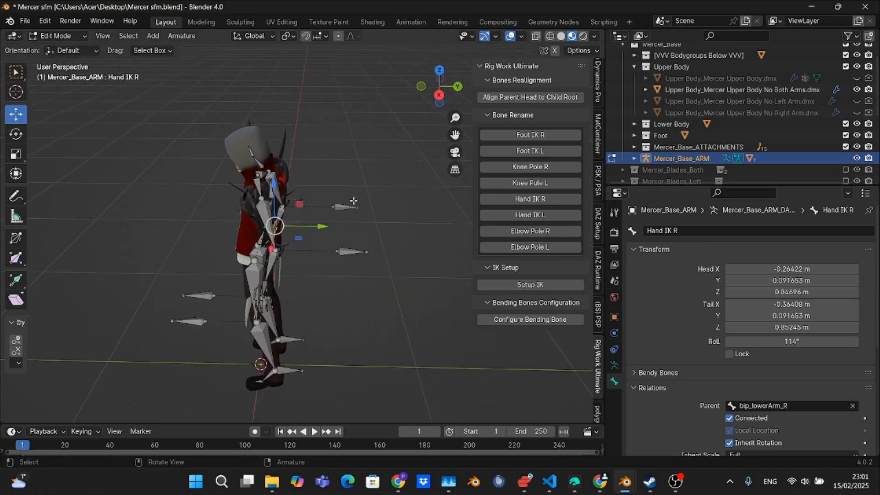
click(343, 207)
drag(444, 93, 515, 89)
Set the armature's viewport display to Stick
click(615, 366)
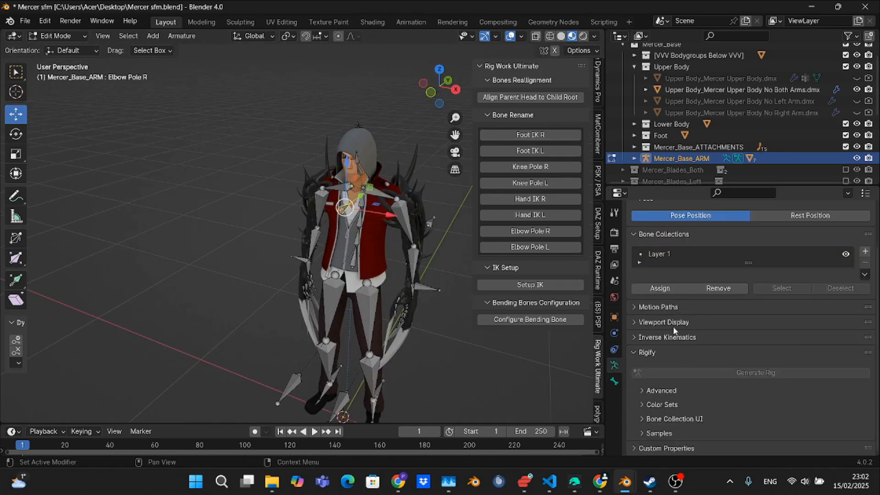
scroll(673, 327, down, 5)
click(760, 274)
click(748, 295)
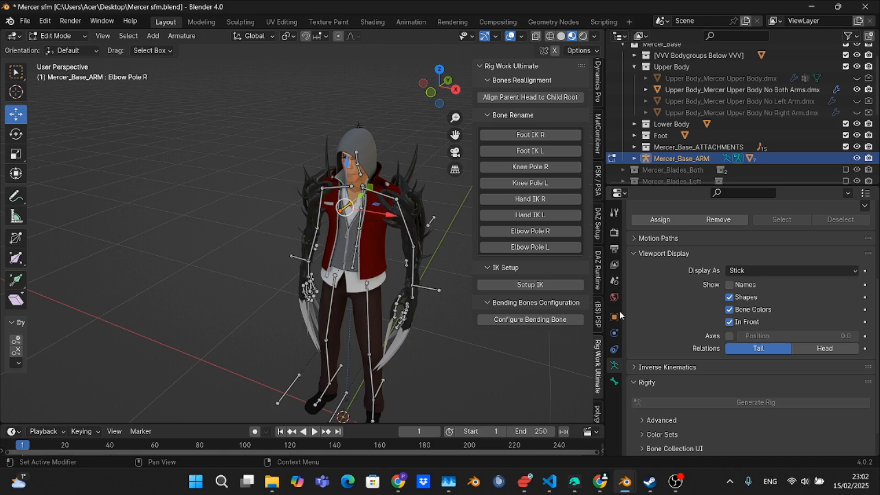
scroll(440, 285, down, 2)
scroll(440, 279, up, 1)
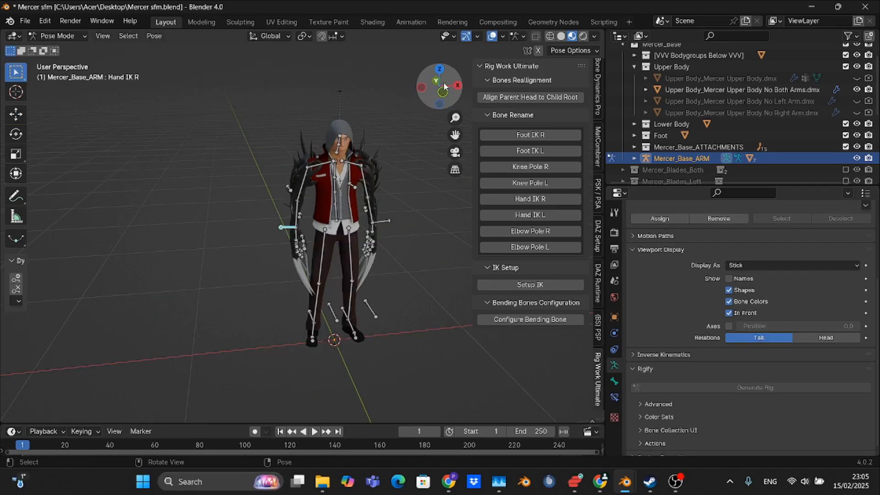
mouse_move(439, 87)
mouse_down()
mouse_move(493, 90)
mouse_move(447, 89)
mouse_up()
click(68, 37)
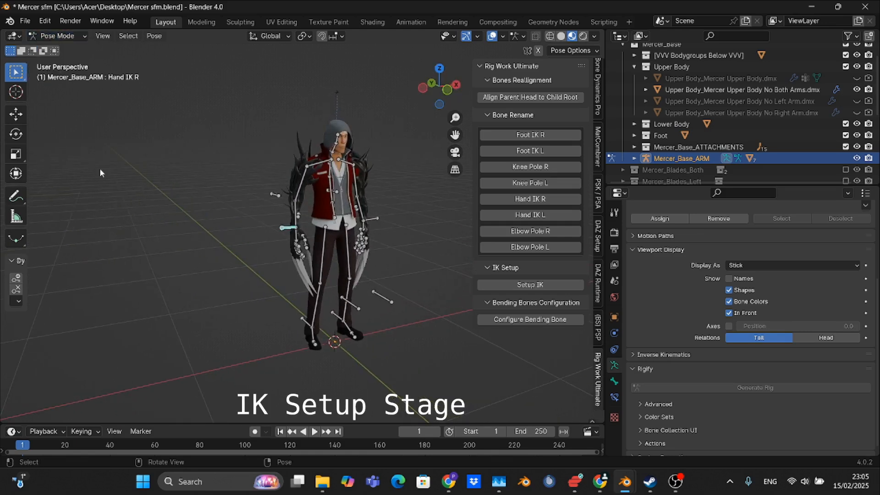
click(57, 36)
click(85, 36)
click(50, 36)
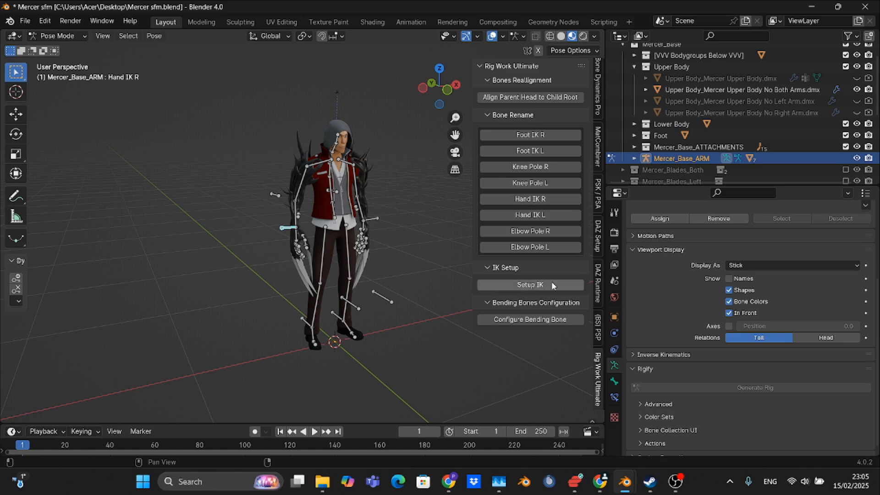
Set up IK for Hand IK R and set the pole angle of the right lower arm's IK constraint to 90°
click(533, 286)
scroll(343, 241, up, 2)
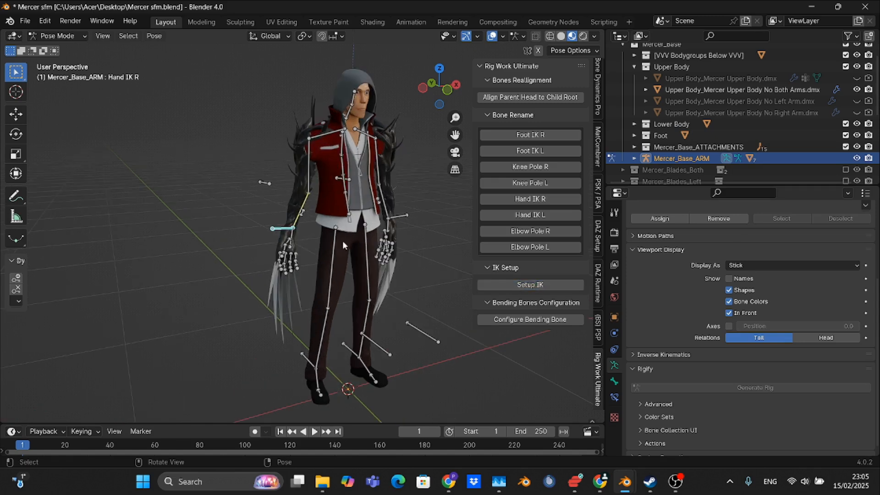
click(614, 398)
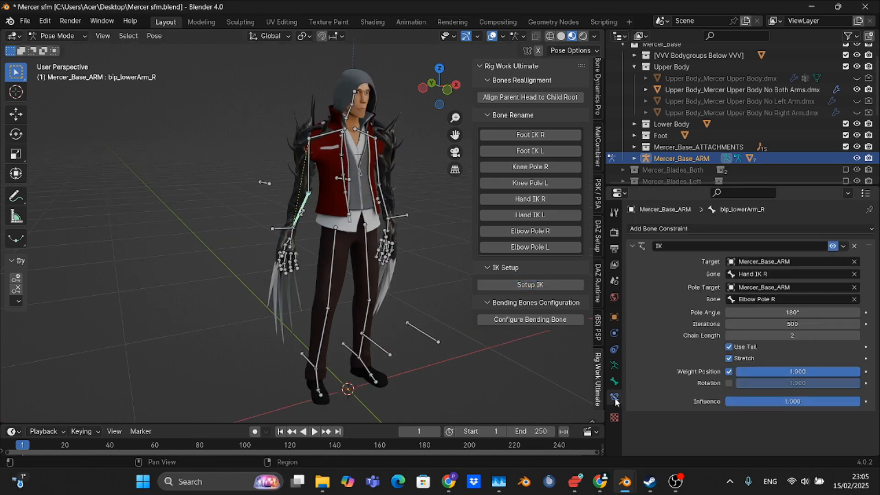
drag(800, 310, 750, 311)
click(801, 312)
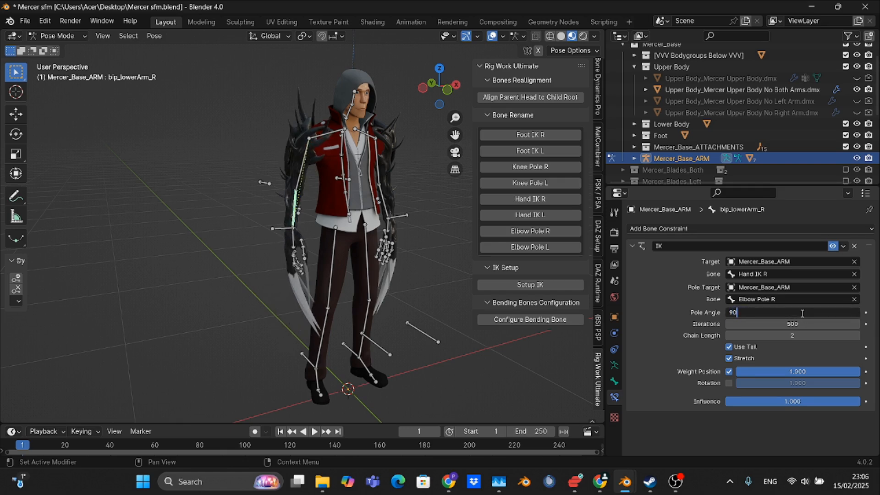
text(90)
key(Return)
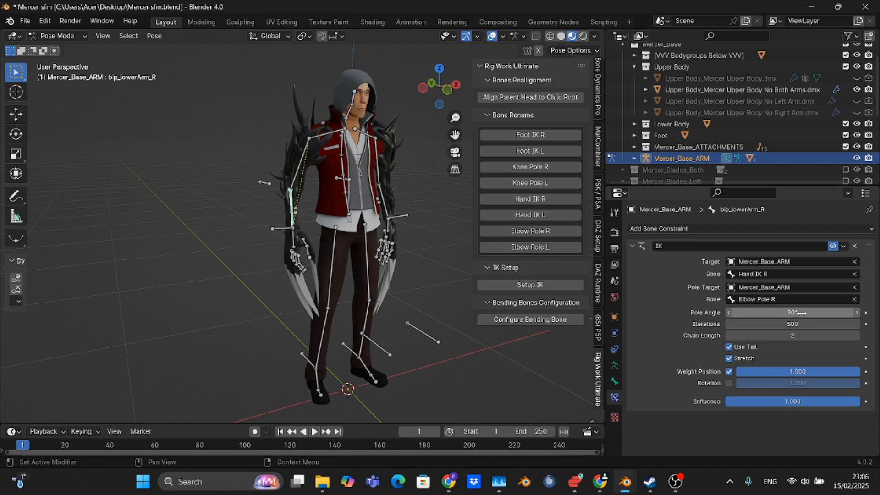
Set up IK for Hand IK L and set the pole angle of the left lower arm's IK constraint to 90°
click(438, 86)
click(413, 228)
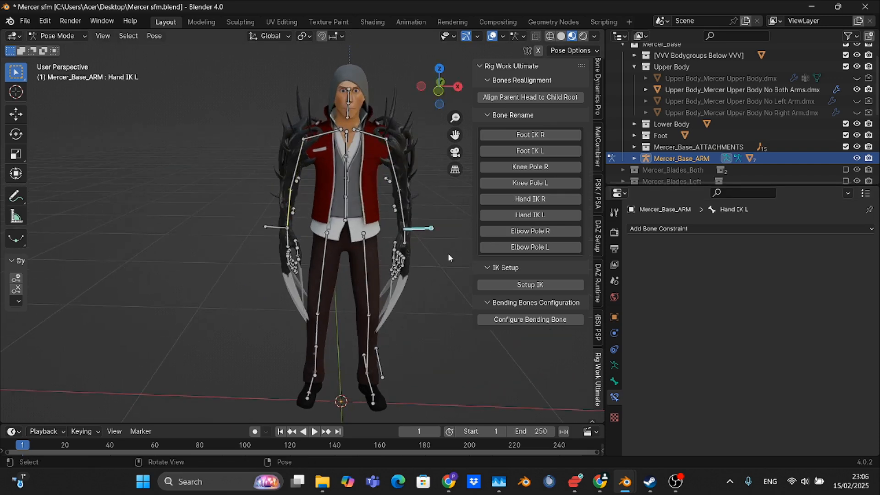
click(541, 285)
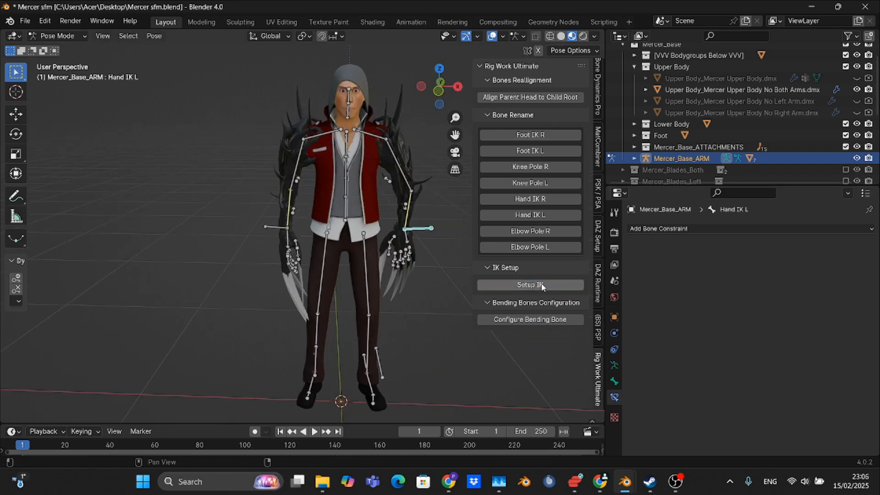
click(410, 201)
double_click(793, 310)
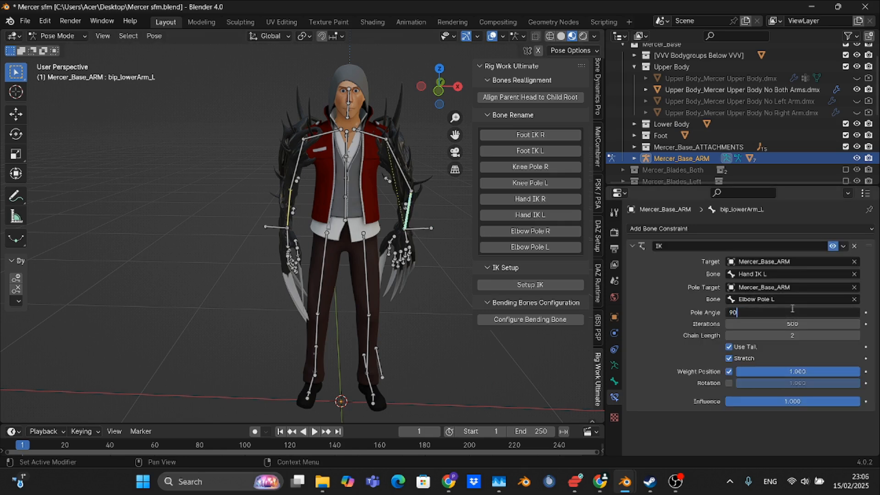
key(Return)
Set up IK for Foot IK R and set the pole angle of bip_knee_R's IK constraint to -90°
drag(444, 95, 481, 94)
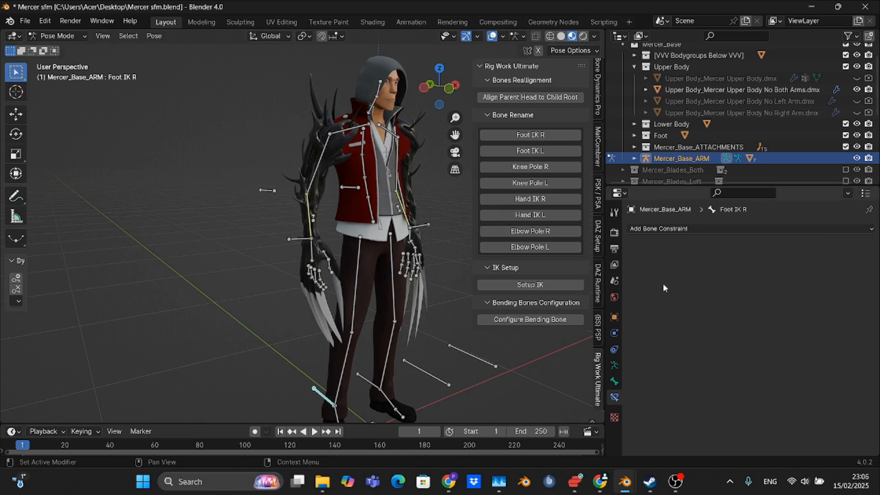
click(538, 286)
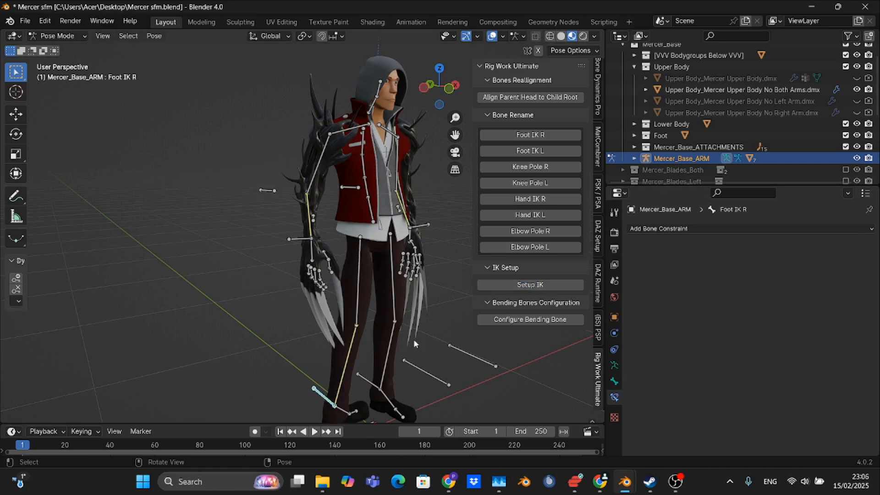
click(806, 312)
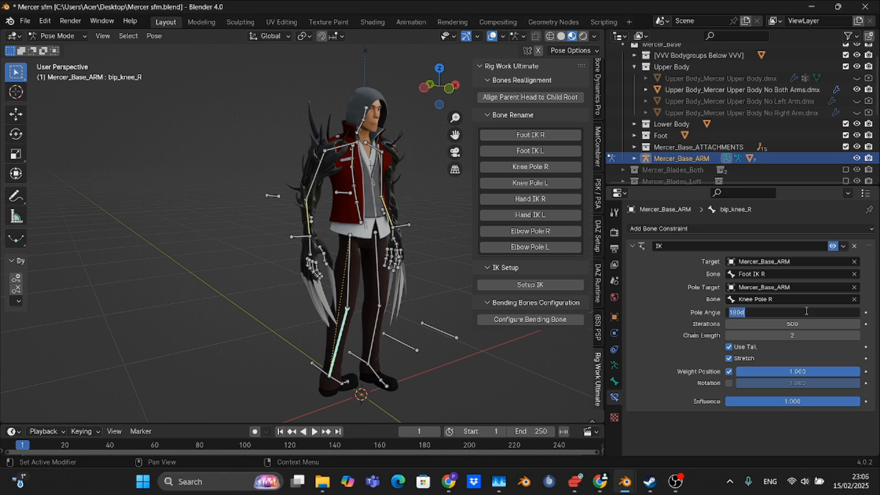
key(Return)
click(806, 312)
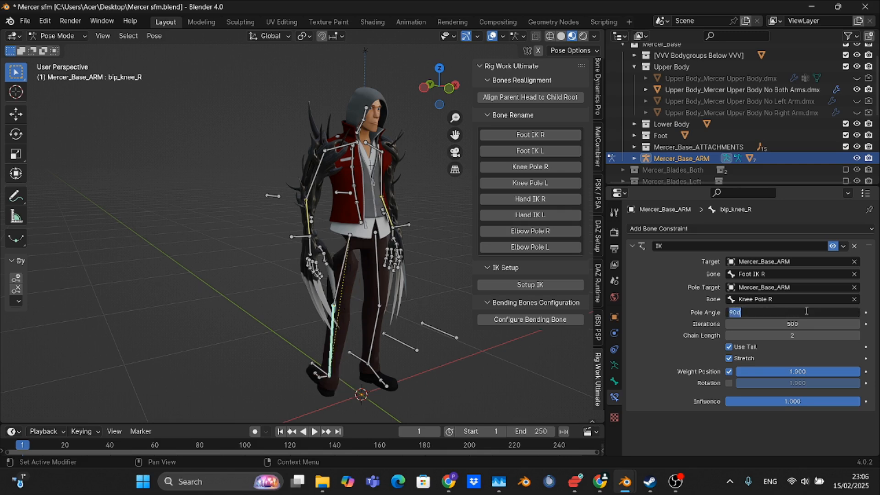
key(Return)
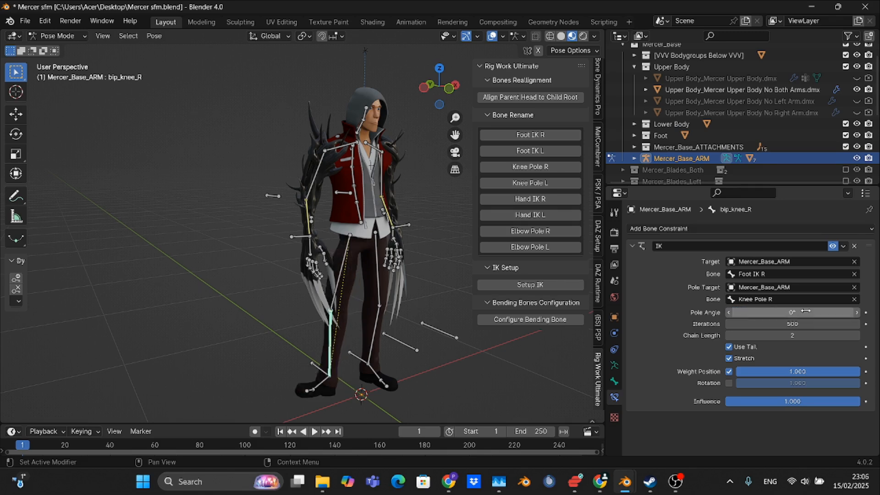
click(806, 312)
text(-90)
key(Return)
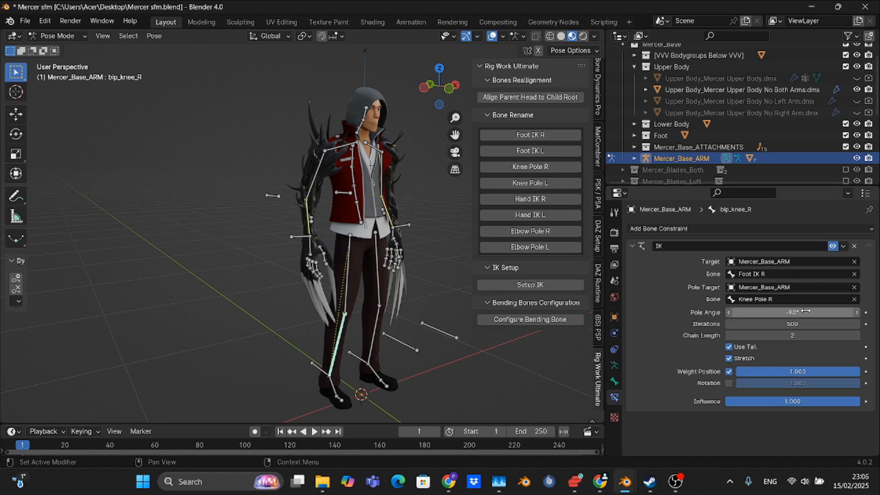
Set up IK for Foot IK L and adjust the pole angle of bip_knee_L's IK constraint to about -55.8°
click(355, 357)
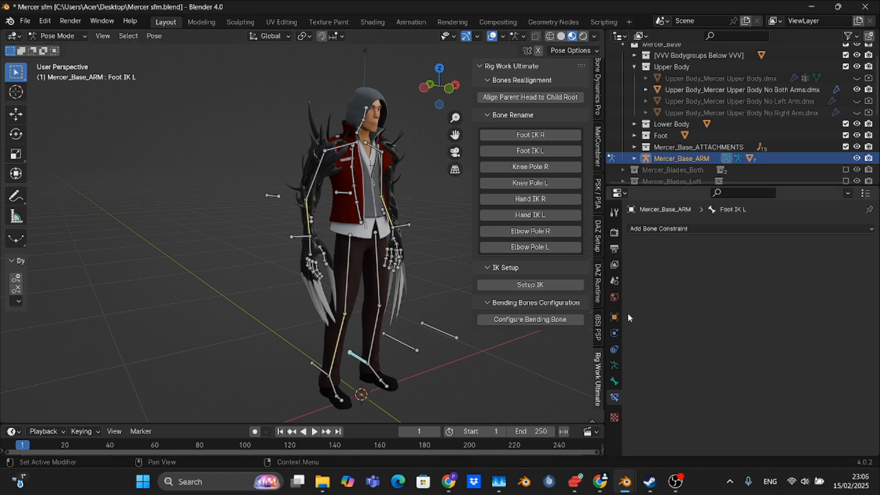
click(540, 286)
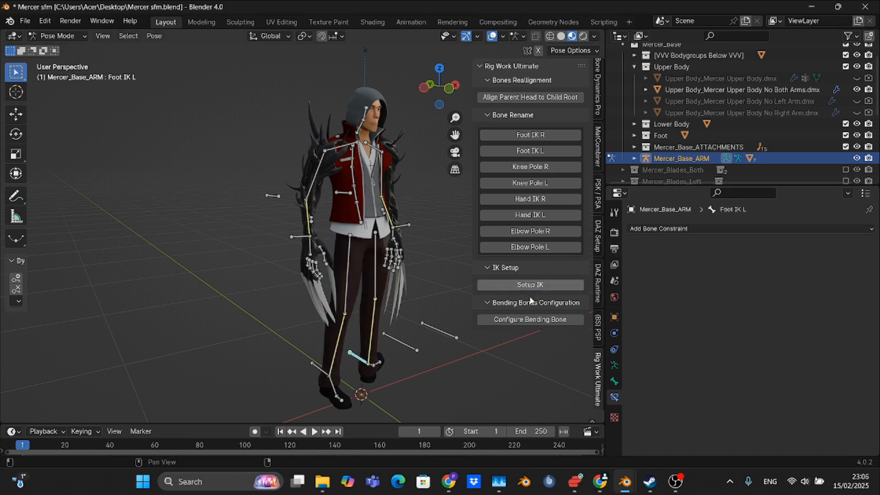
click(373, 340)
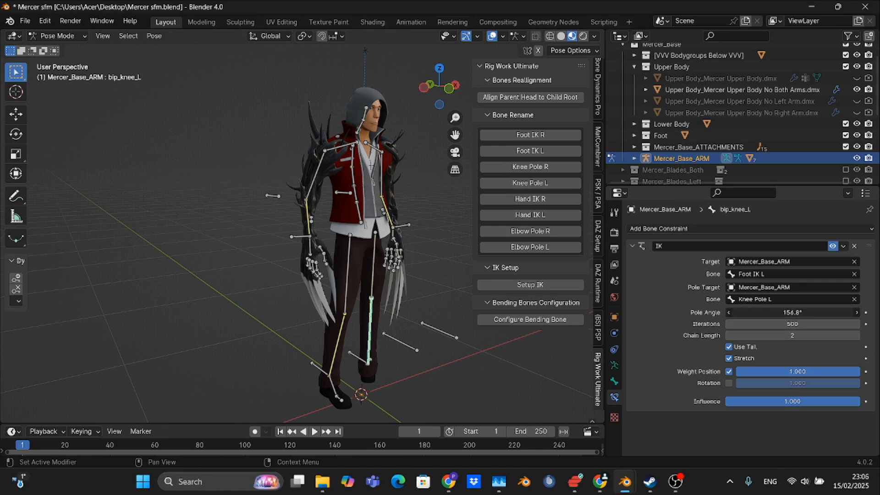
click(807, 311)
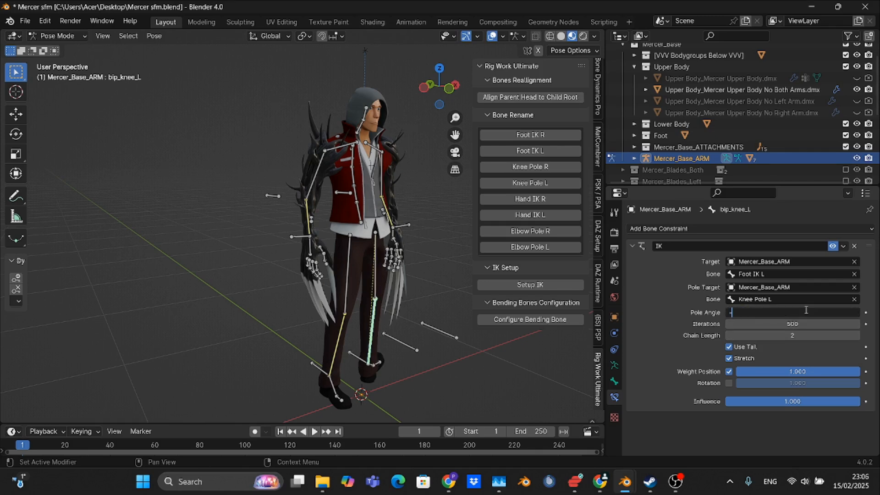
key(Return)
drag(802, 311, 800, 311)
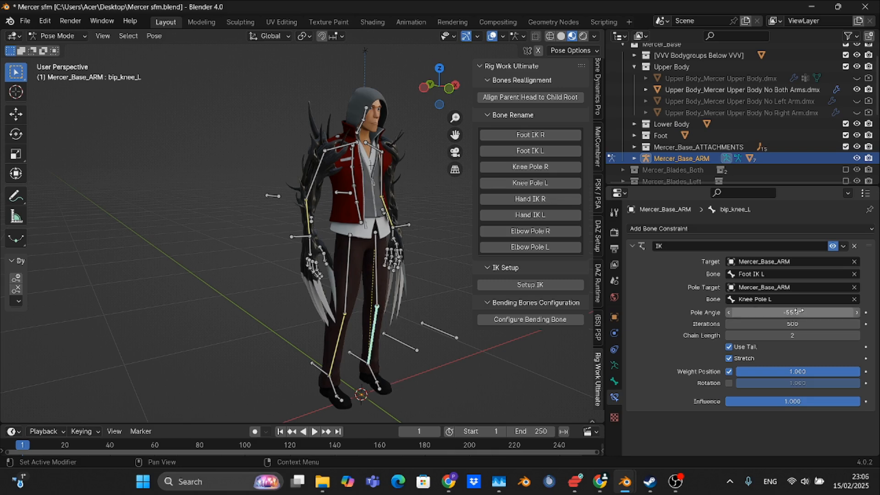
drag(436, 86, 400, 83)
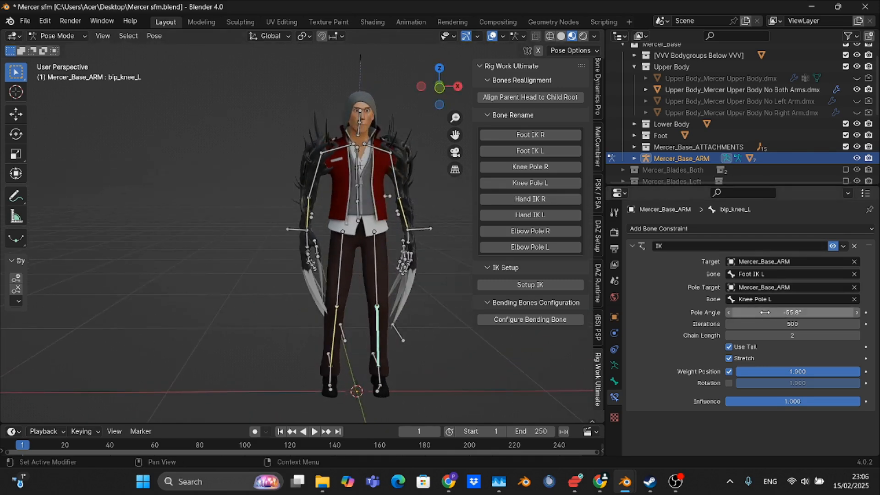
Adjust the pole angle of bip_knee_L's IK constraint to about -58.1° and check the leg's alignment
drag(793, 312, 795, 312)
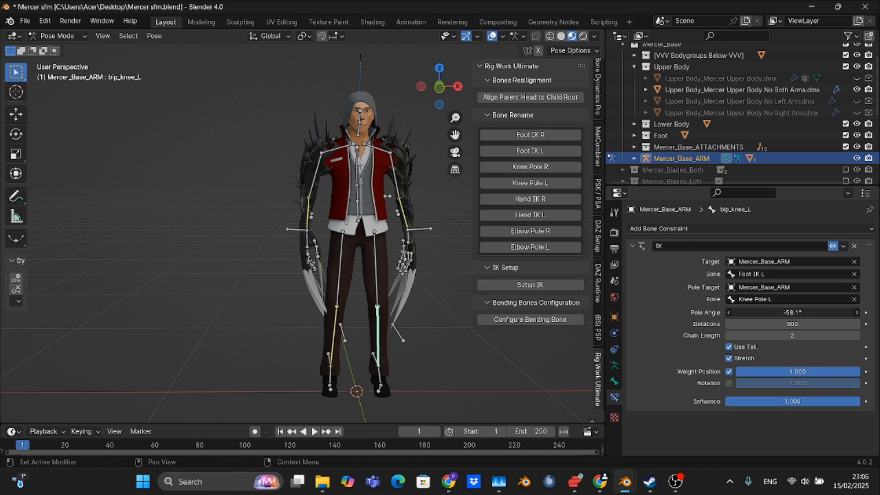
drag(446, 87, 438, 90)
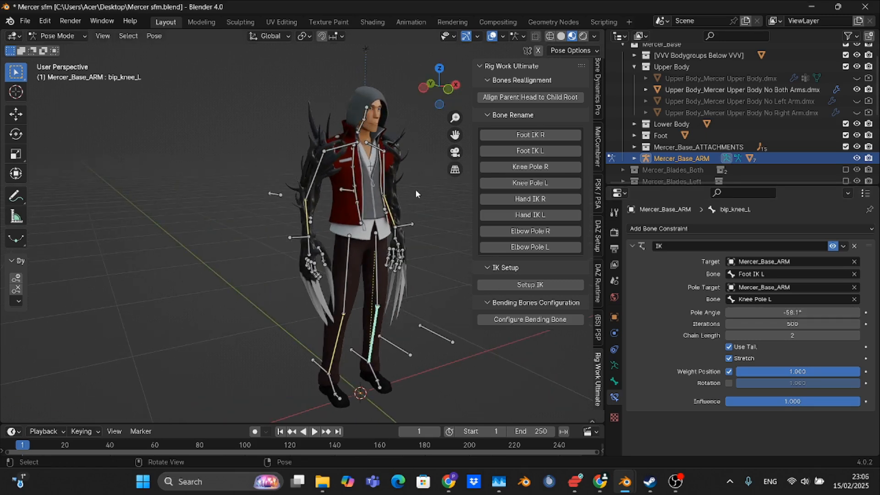
click(436, 93)
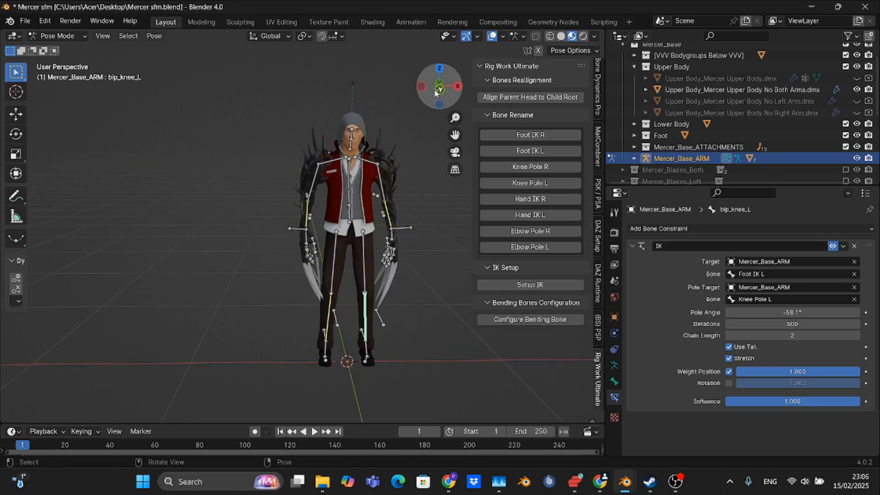
Test the arm IK by moving Hand IK R up and outward, clearing its pose transforms, and trying a move on Hand IK L
click(293, 228)
click(15, 114)
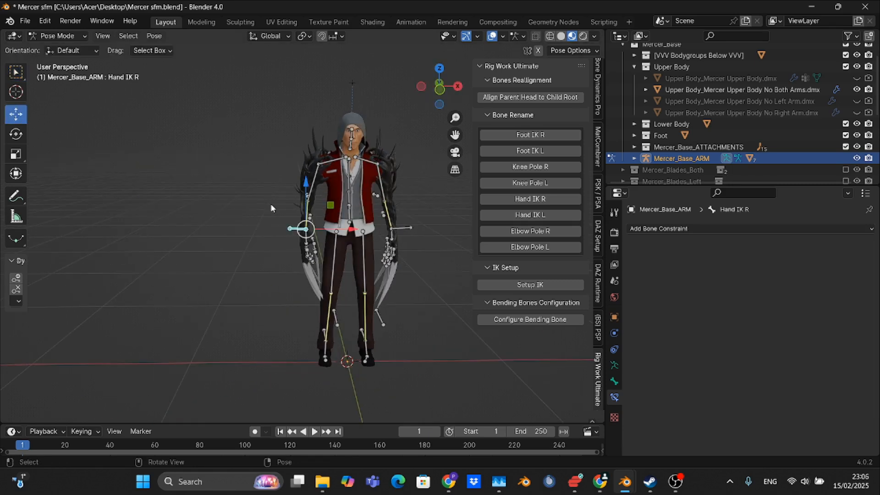
drag(335, 209, 317, 153)
drag(427, 85, 364, 212)
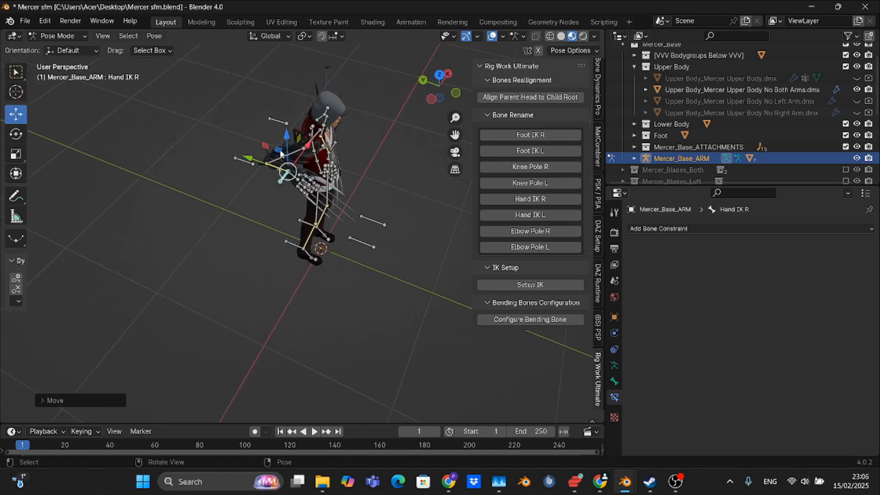
mouse_move(281, 153)
mouse_down()
mouse_move(293, 153)
mouse_move(275, 184)
mouse_move(271, 153)
mouse_up()
drag(431, 94, 369, 49)
key(F3)
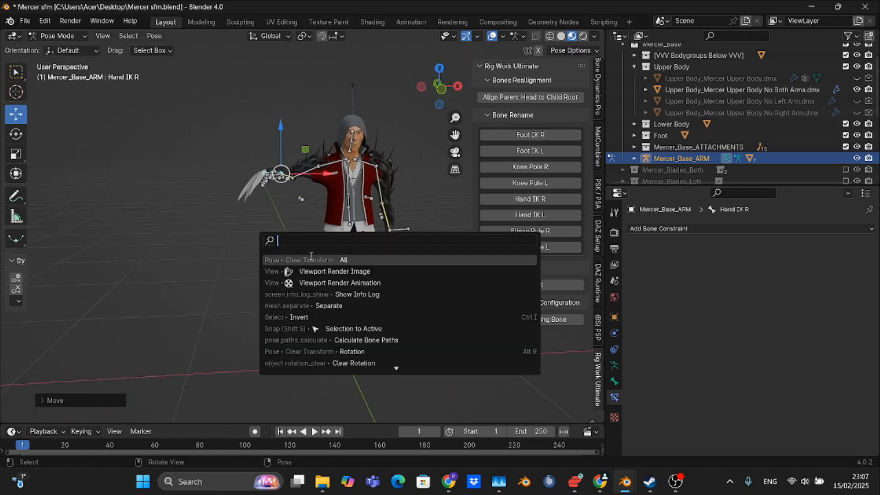
click(372, 261)
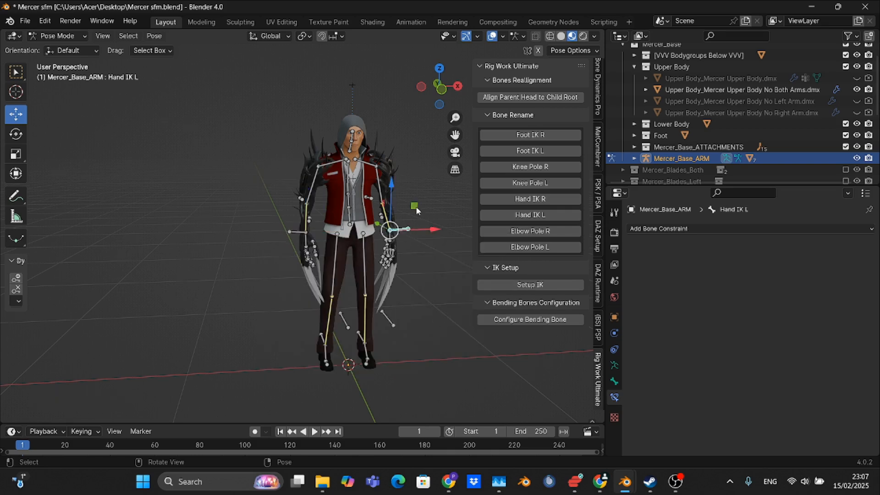
mouse_move(416, 210)
mouse_down()
mouse_move(424, 197)
mouse_move(403, 158)
mouse_move(420, 190)
mouse_move(410, 192)
mouse_move(428, 205)
mouse_up()
Test the left leg's IK by raising Foot IK L so the knee bends, and undo the move
click(365, 342)
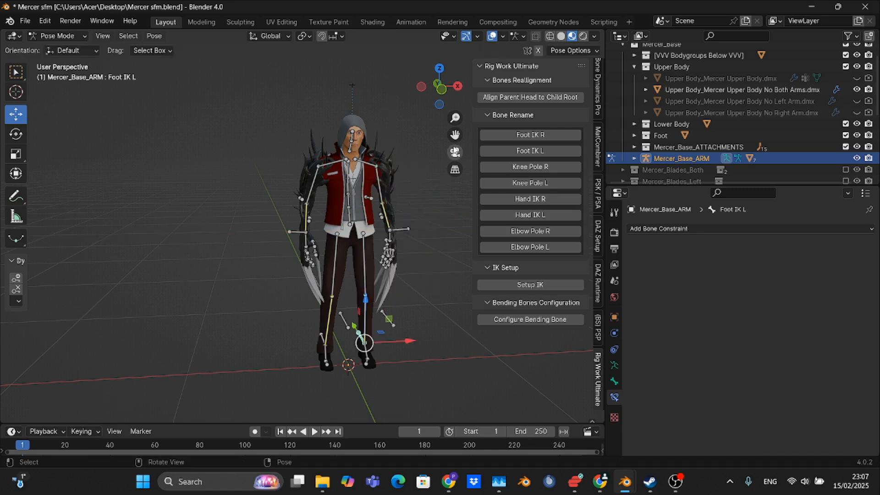
drag(444, 91, 493, 84)
drag(345, 310, 350, 266)
drag(439, 86, 351, 86)
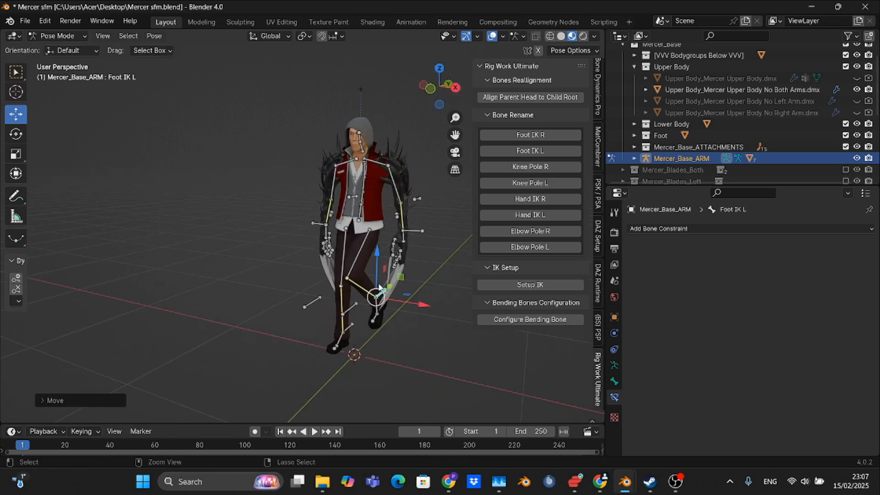
key(ctrl+z)
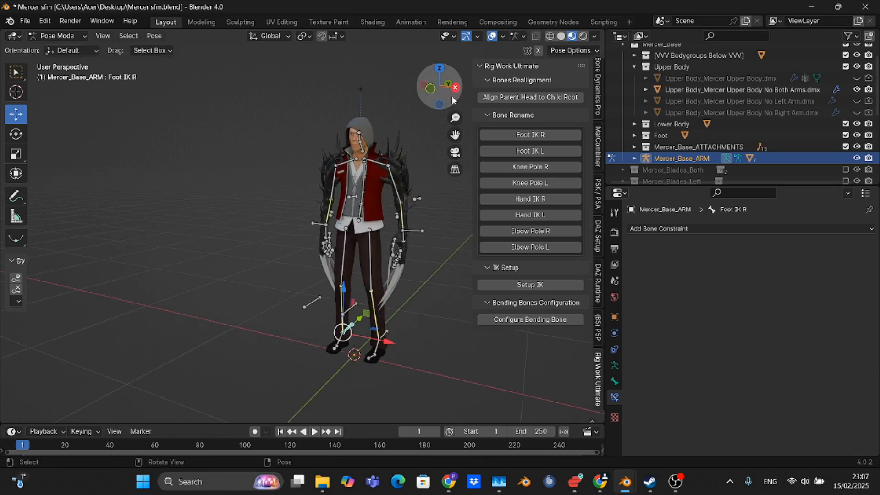
Test the right leg's IK by raising Foot IK R, and undo the move
drag(452, 95, 341, 256)
key(ctrl+z)
mouse_move(431, 99)
mouse_down()
mouse_move(472, 83)
mouse_move(486, 65)
mouse_move(446, 93)
mouse_up()
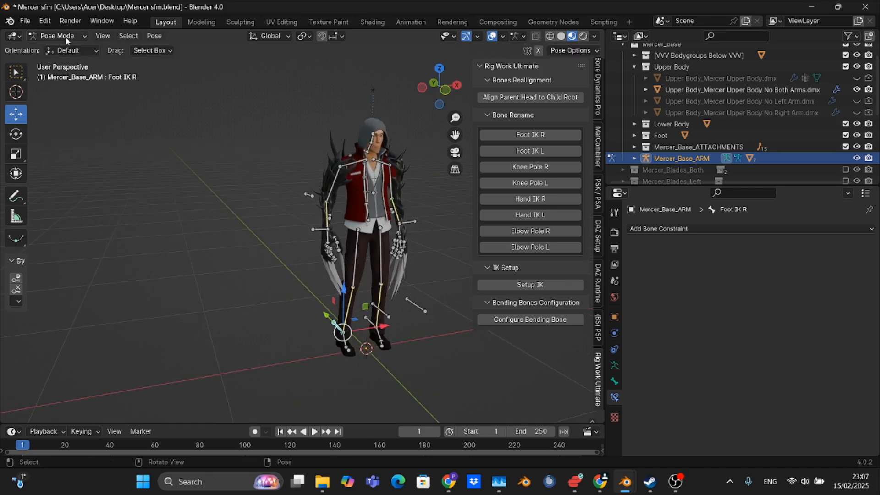